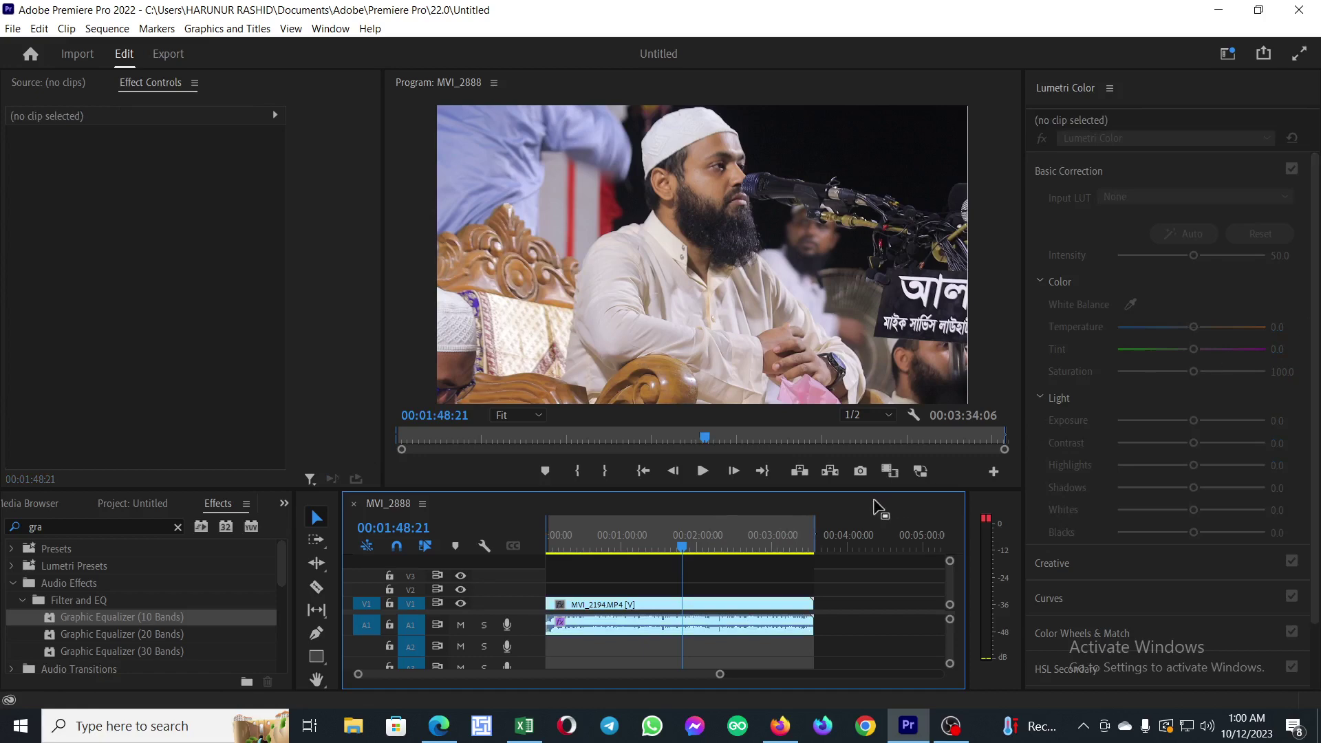
- Select the MVI_2194.MP4 clip and set its Basic Correction Shadows to 100 and Contrast to 64.2
click(748, 612)
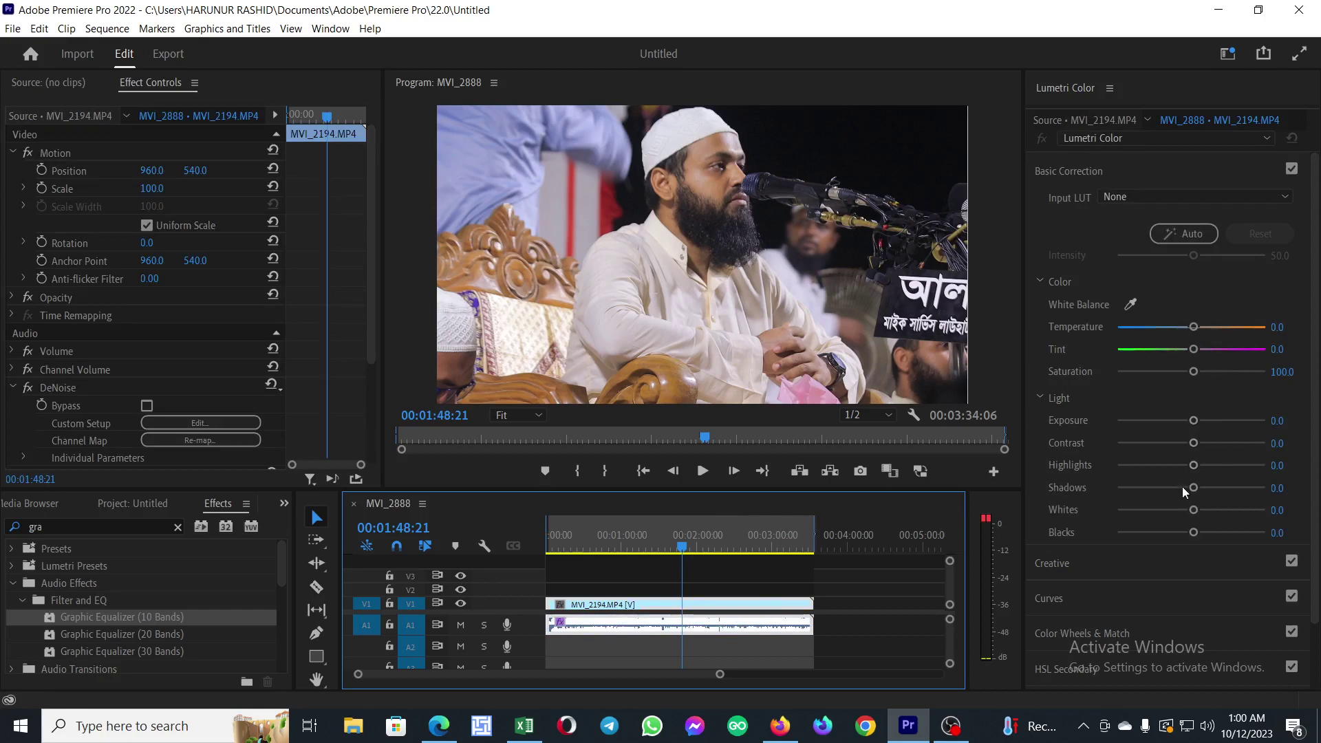
drag(1200, 490, 1272, 488)
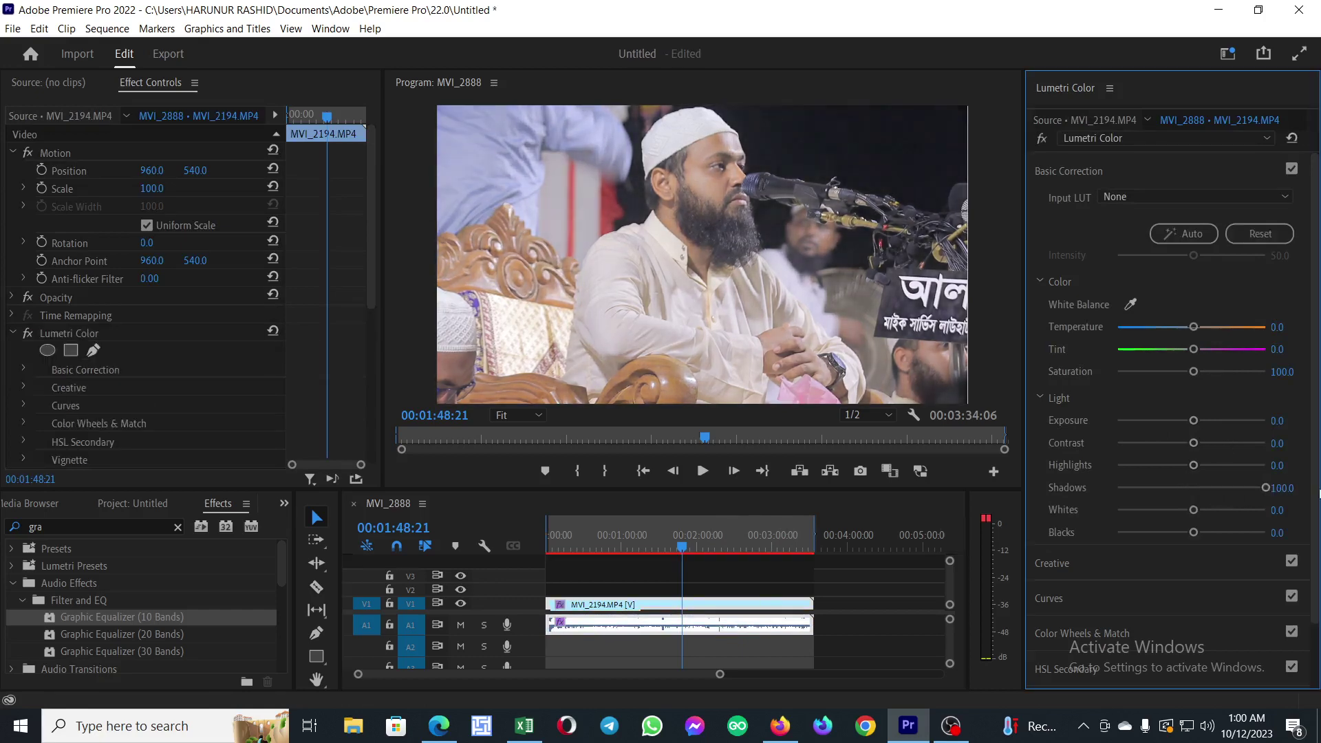
drag(1194, 443, 1255, 445)
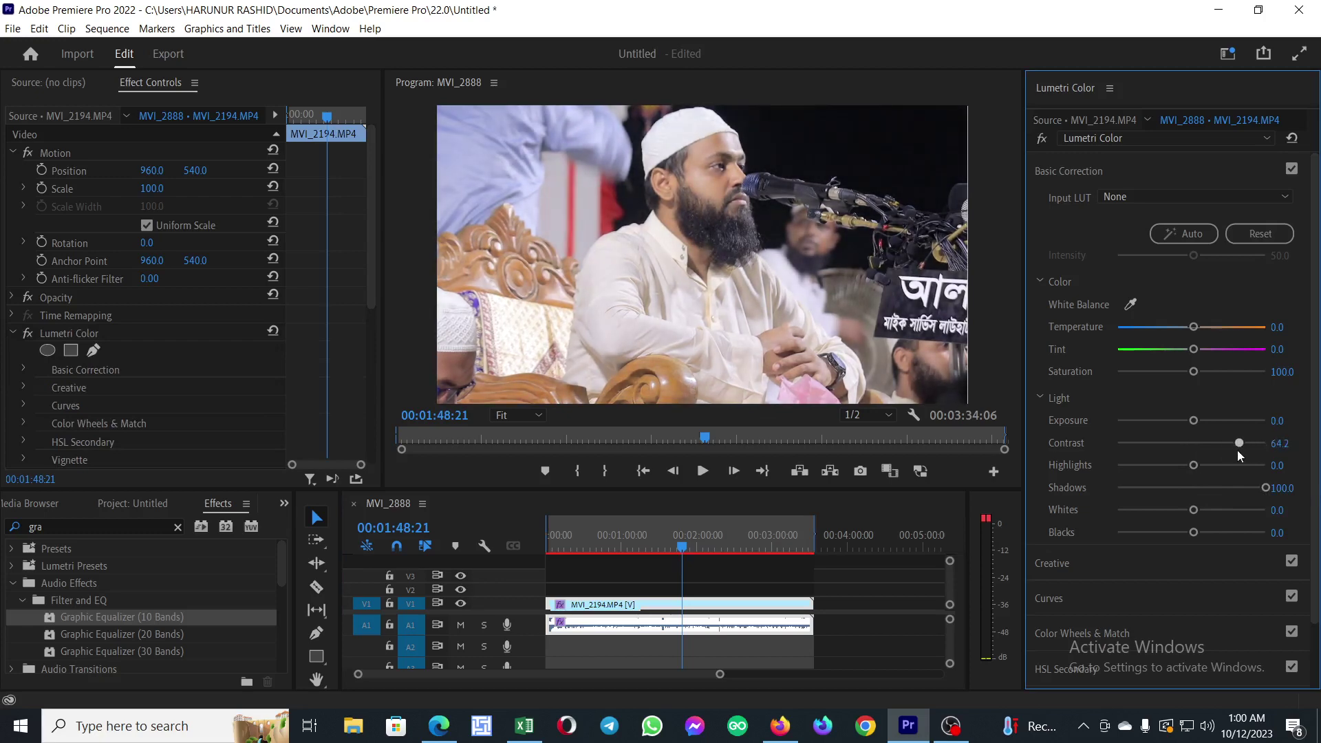
- Set the clip's Sharpen to 100 in the Creative adjustments
scroll(1155, 540, down, 1)
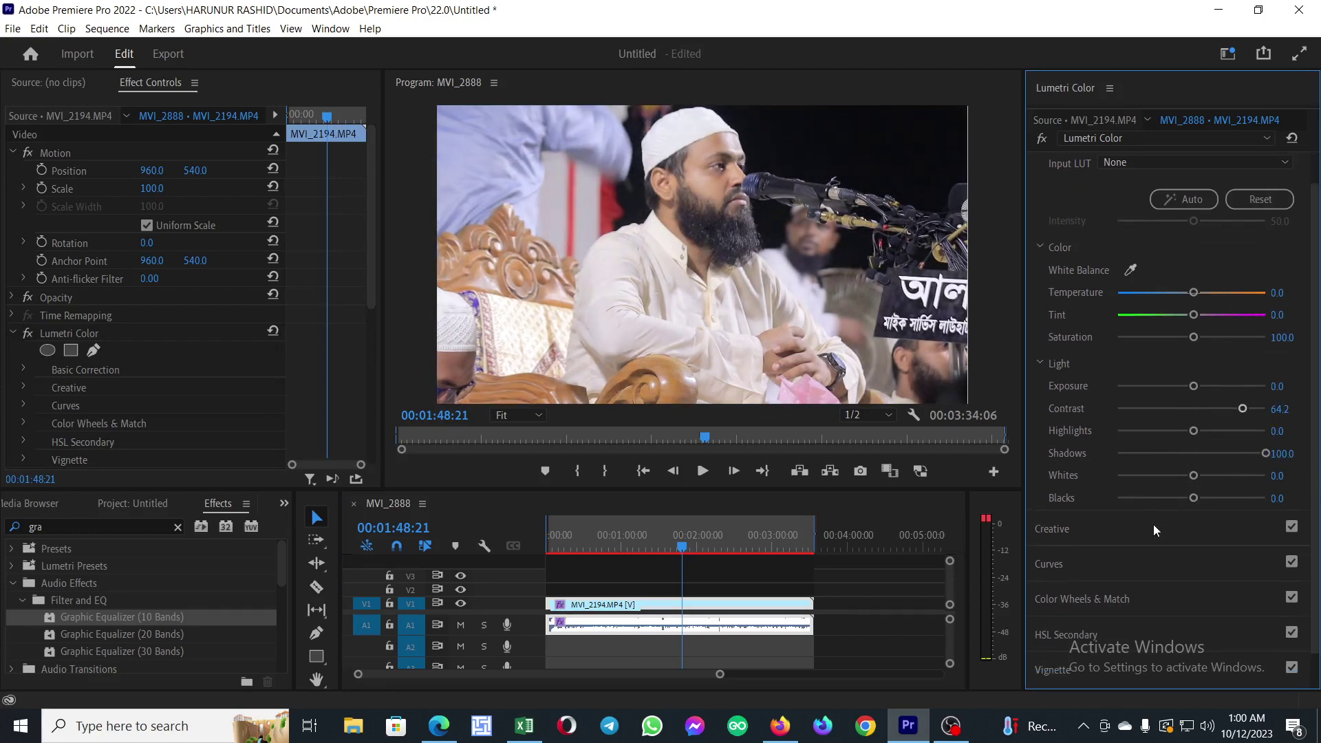
scroll(1153, 525, down, 1)
click(1150, 497)
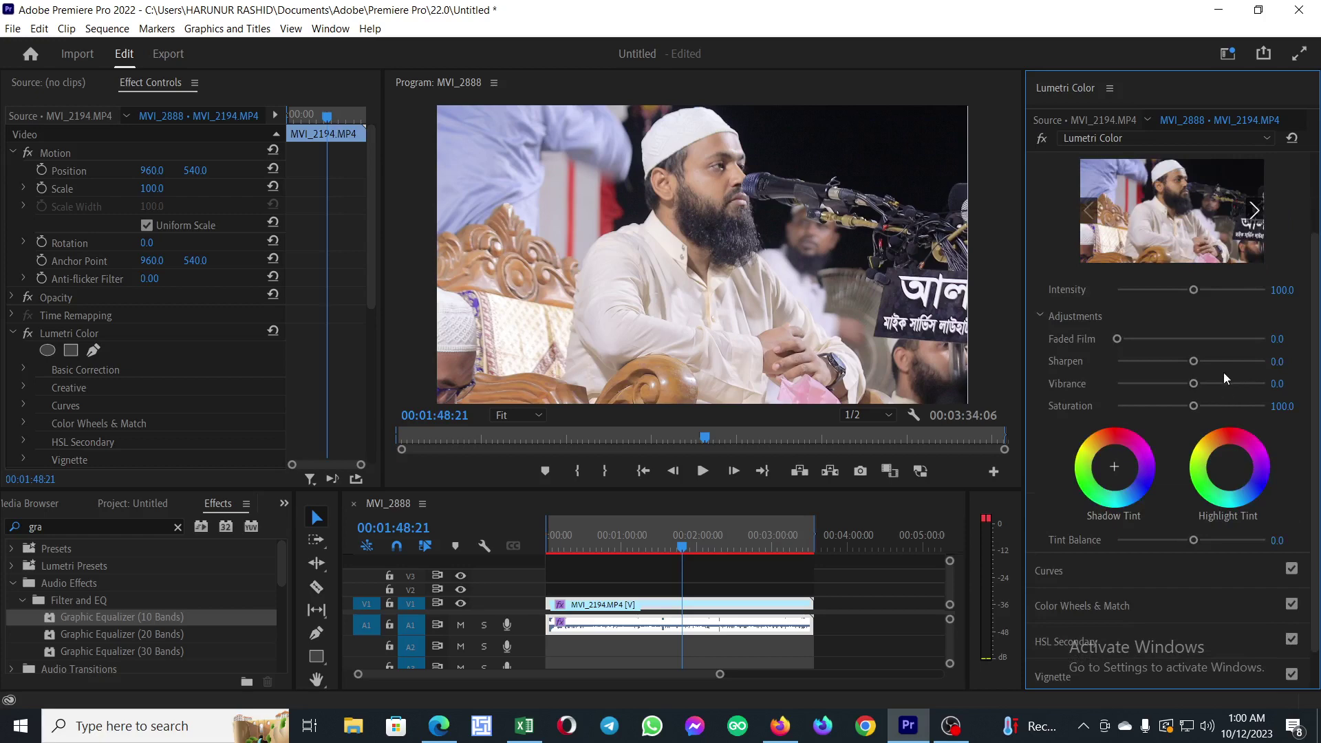
drag(1193, 362, 1313, 368)
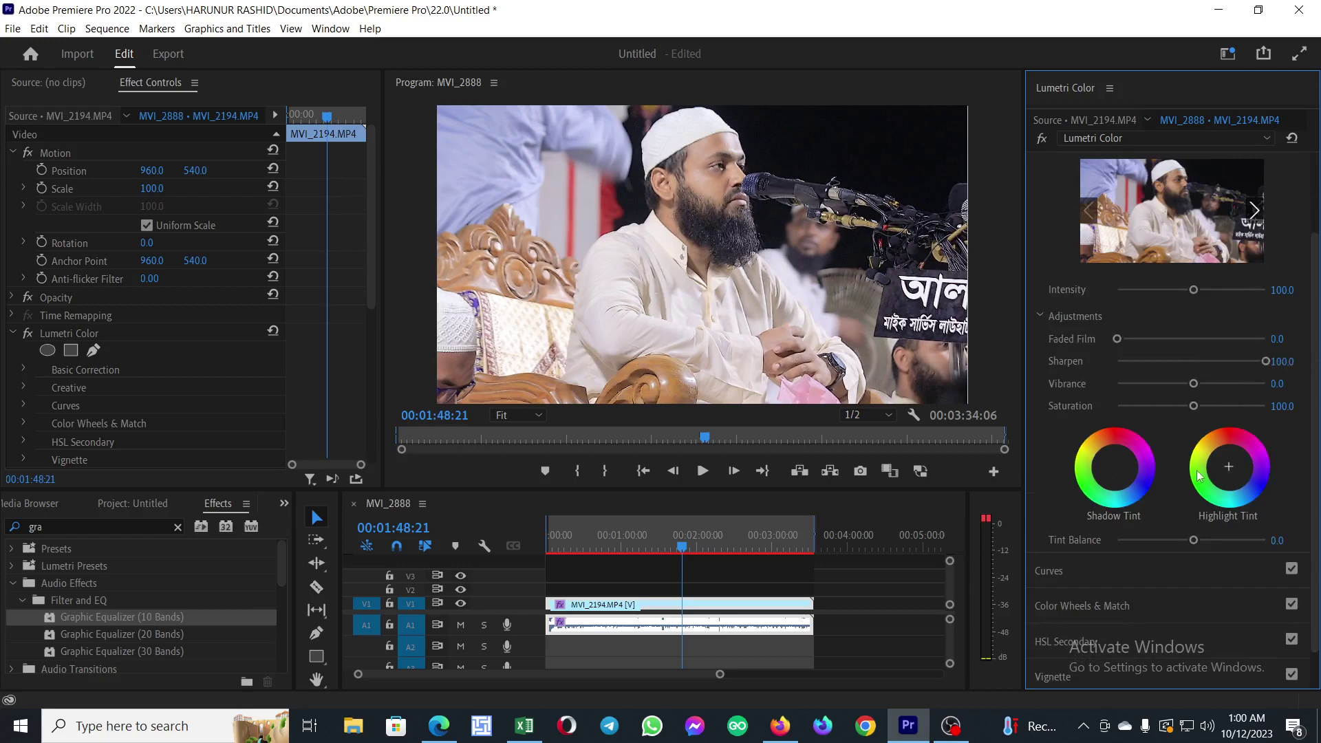
- Anchor the Hue vs Sat curve at cyan-green, red and blue, and raise a purple peak, discarding the trial yellow-green peak
scroll(1191, 472, down, 1)
click(1141, 539)
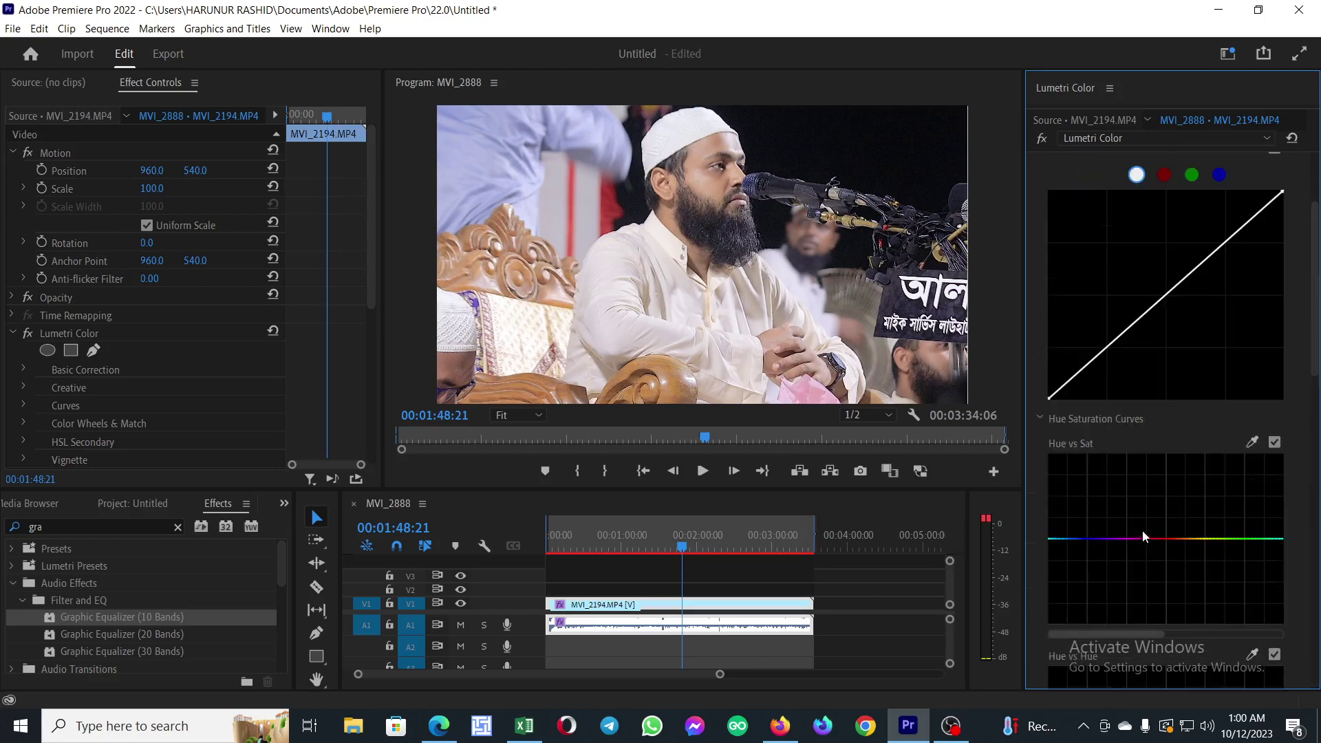
scroll(1244, 489, down, 2)
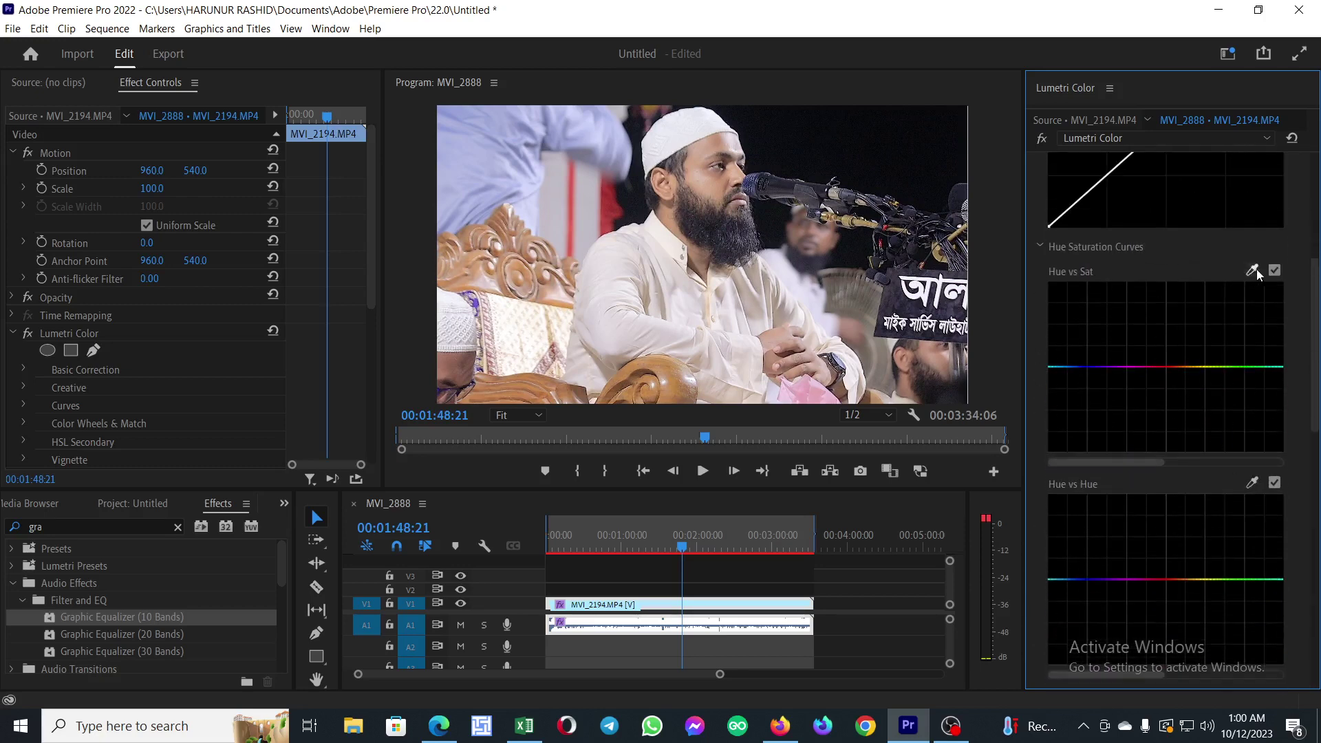
click(1273, 367)
click(1172, 367)
drag(1231, 367, 1231, 306)
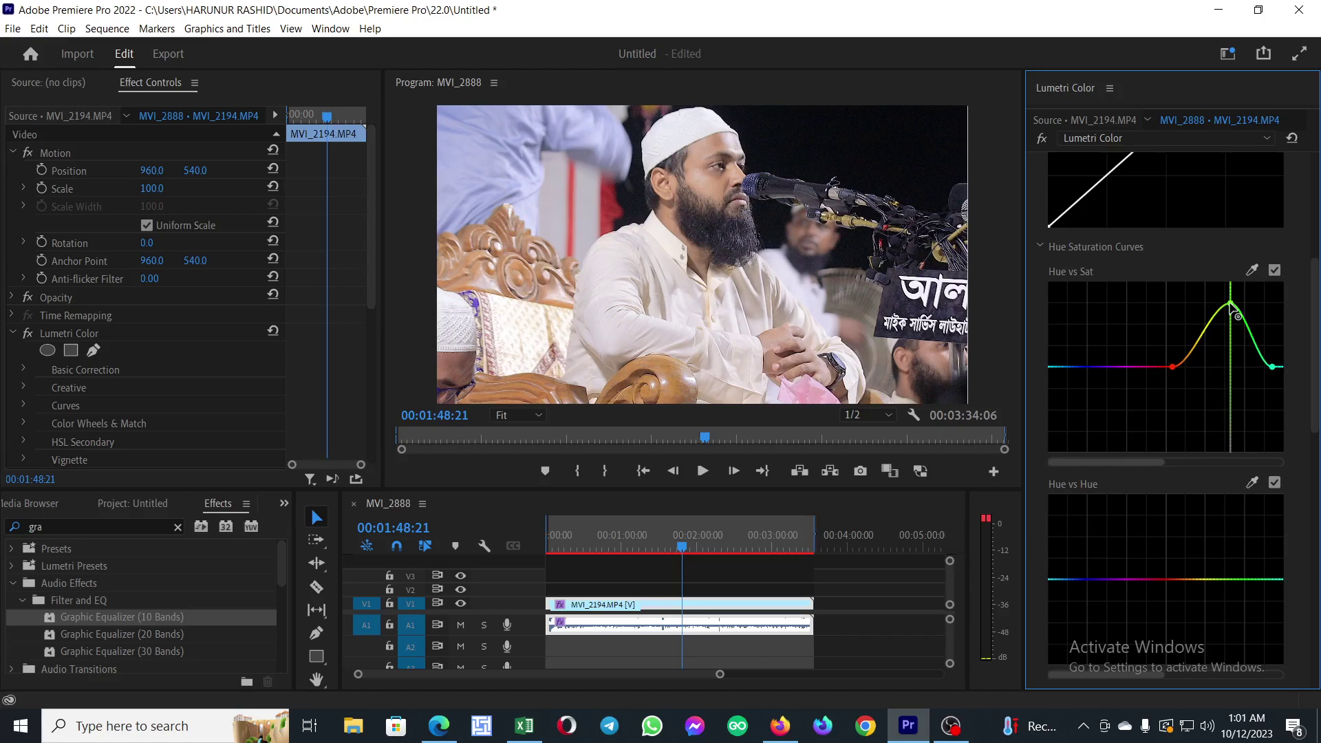
ctrl+click(1232, 310)
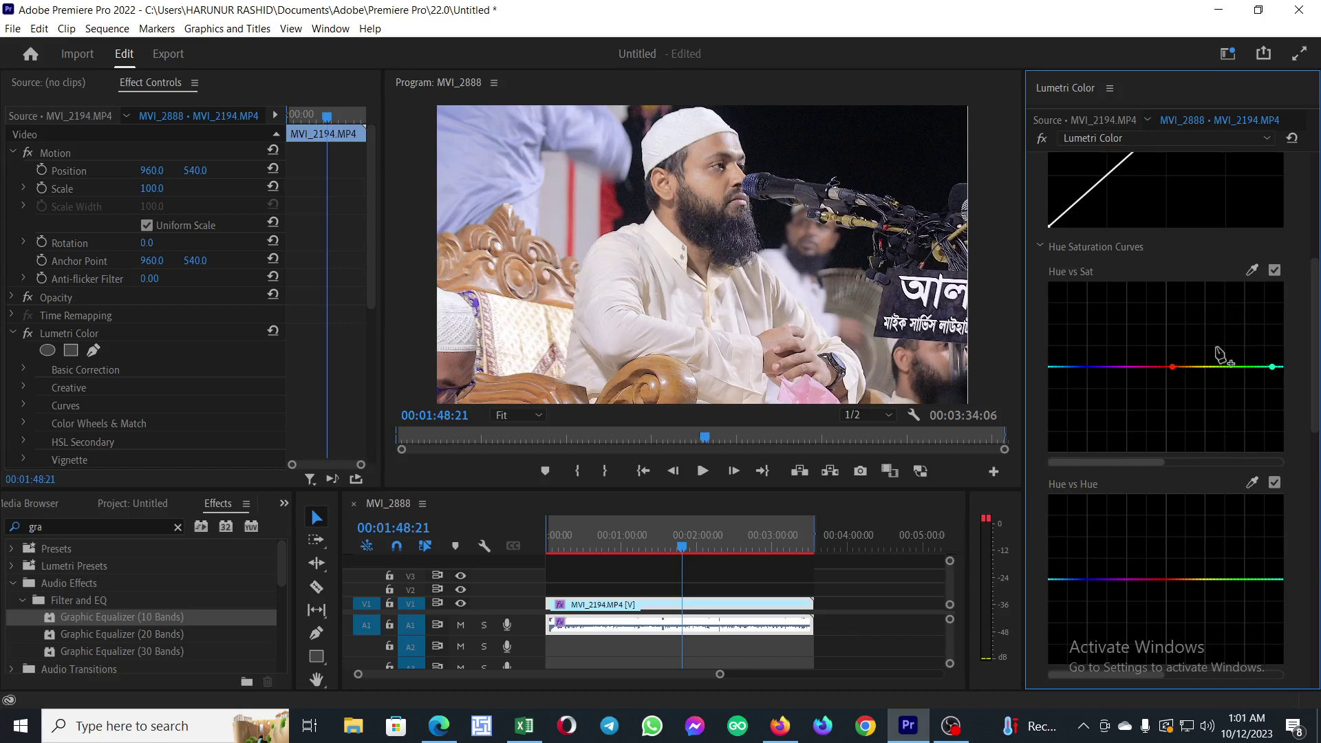
click(1076, 367)
drag(1119, 366, 1116, 306)
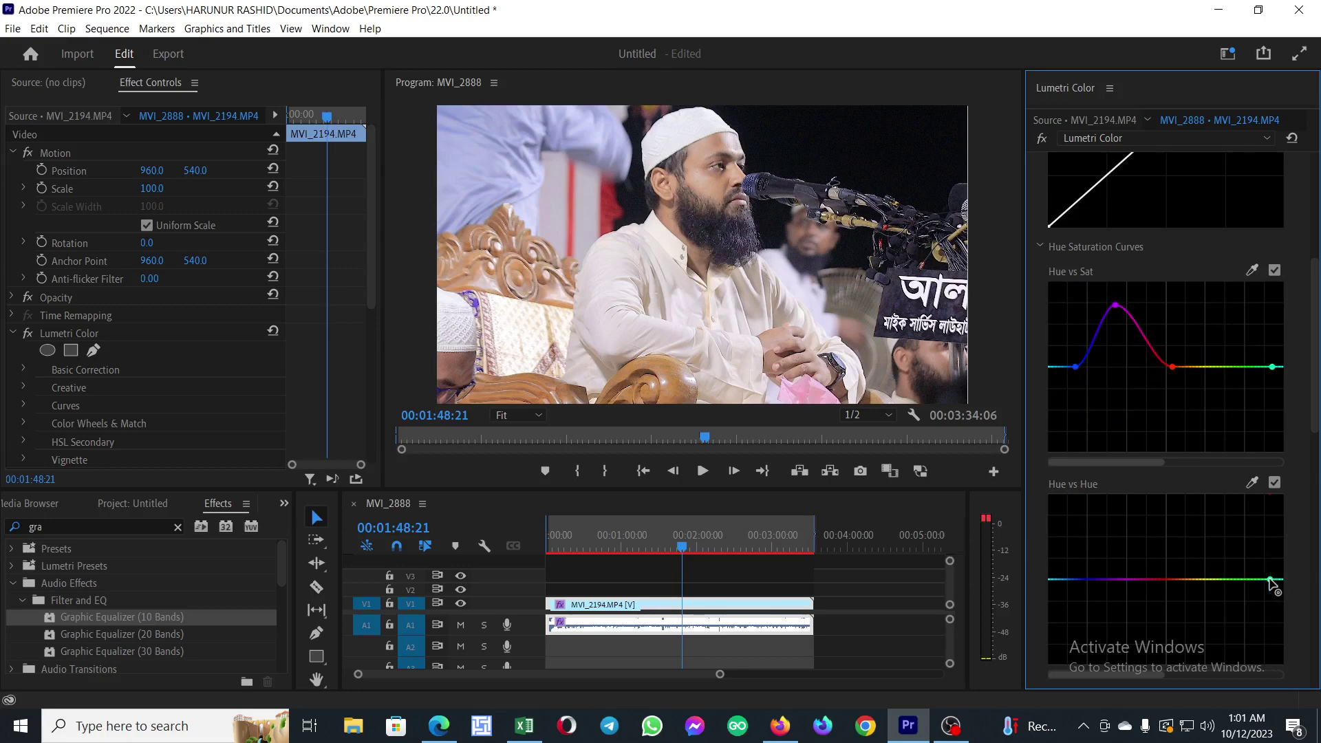
- Anchor the Hue vs Hue curve at green and red, and try a tall yellow peak between them before removing it
click(1165, 579)
drag(1224, 580, 1217, 472)
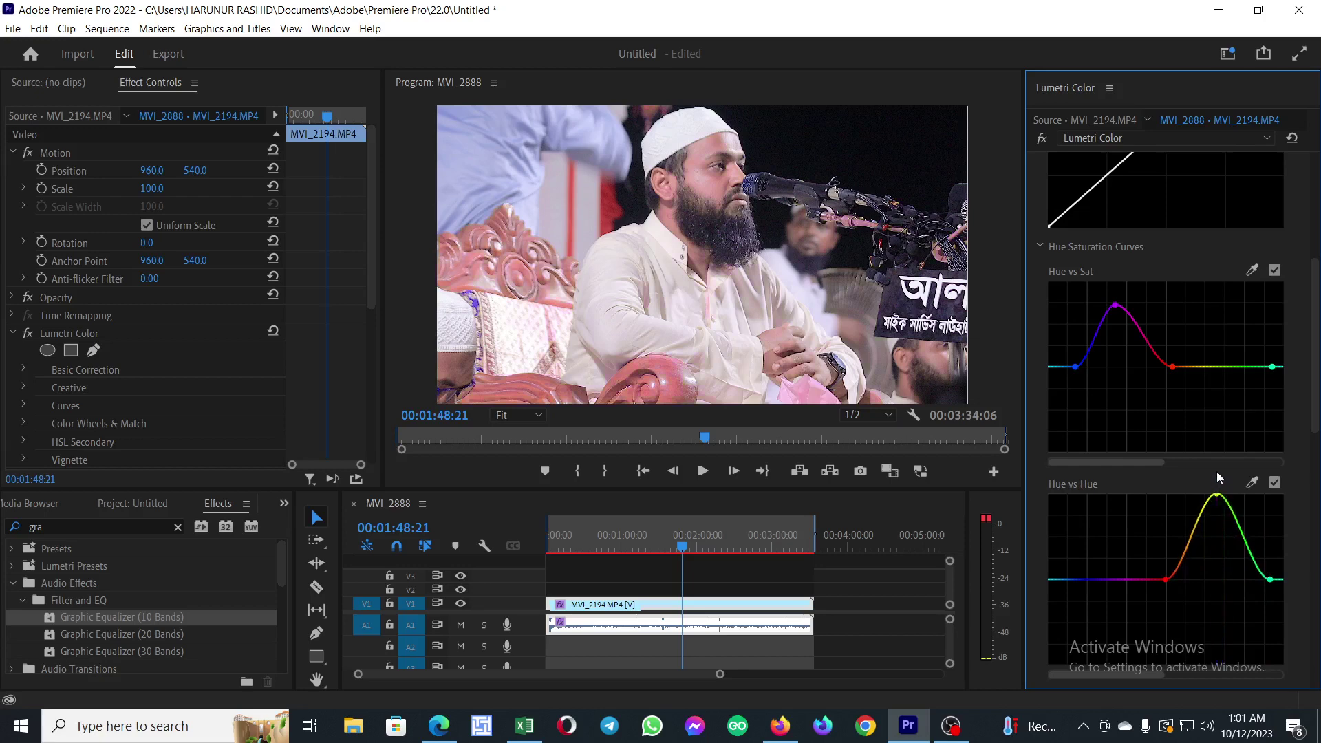
ctrl+click(1212, 522)
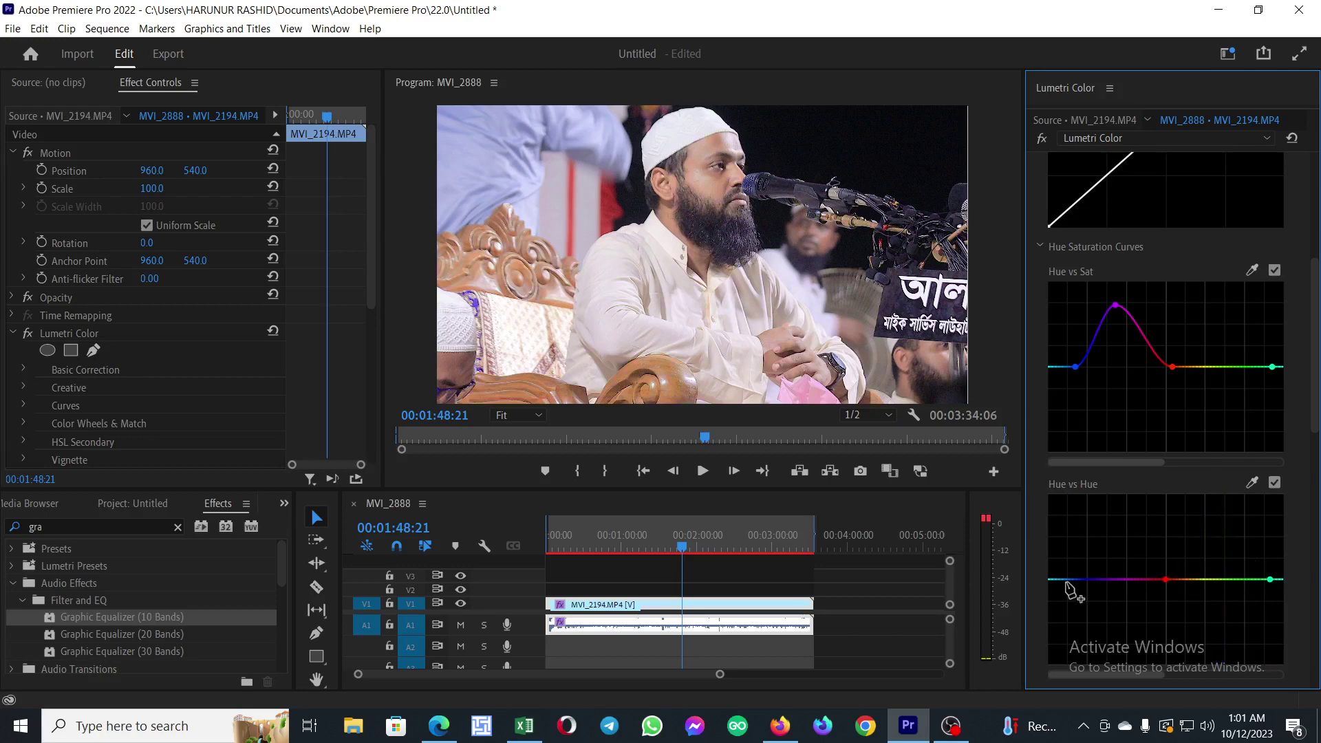
- Anchor the Hue vs Hue curve at cyan and magenta, raise a blue-purple peak, and lift the green point
click(1054, 580)
click(1142, 580)
drag(1099, 580, 1104, 525)
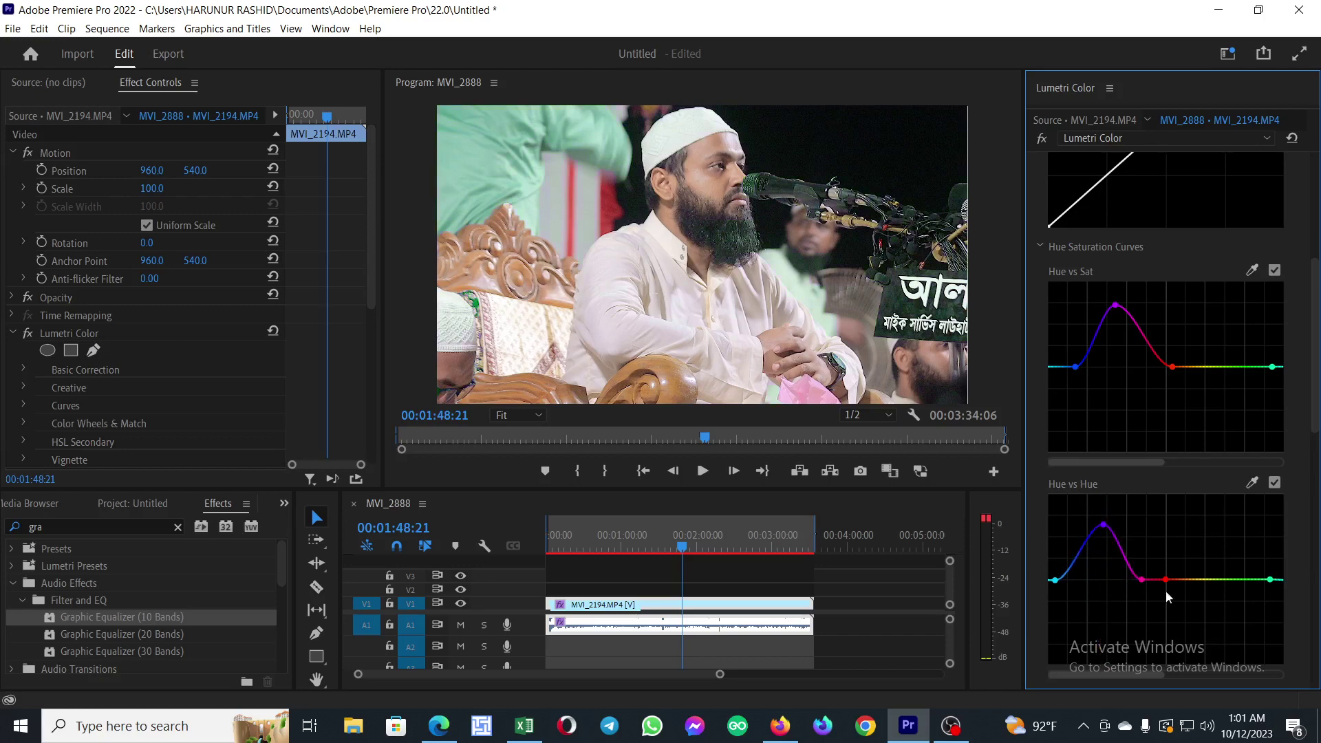
drag(1270, 580, 1251, 549)
- Raise the green and slightly lower the blue on the Hue vs Luma curve, and switch that curve off
scroll(1244, 591, down, 3)
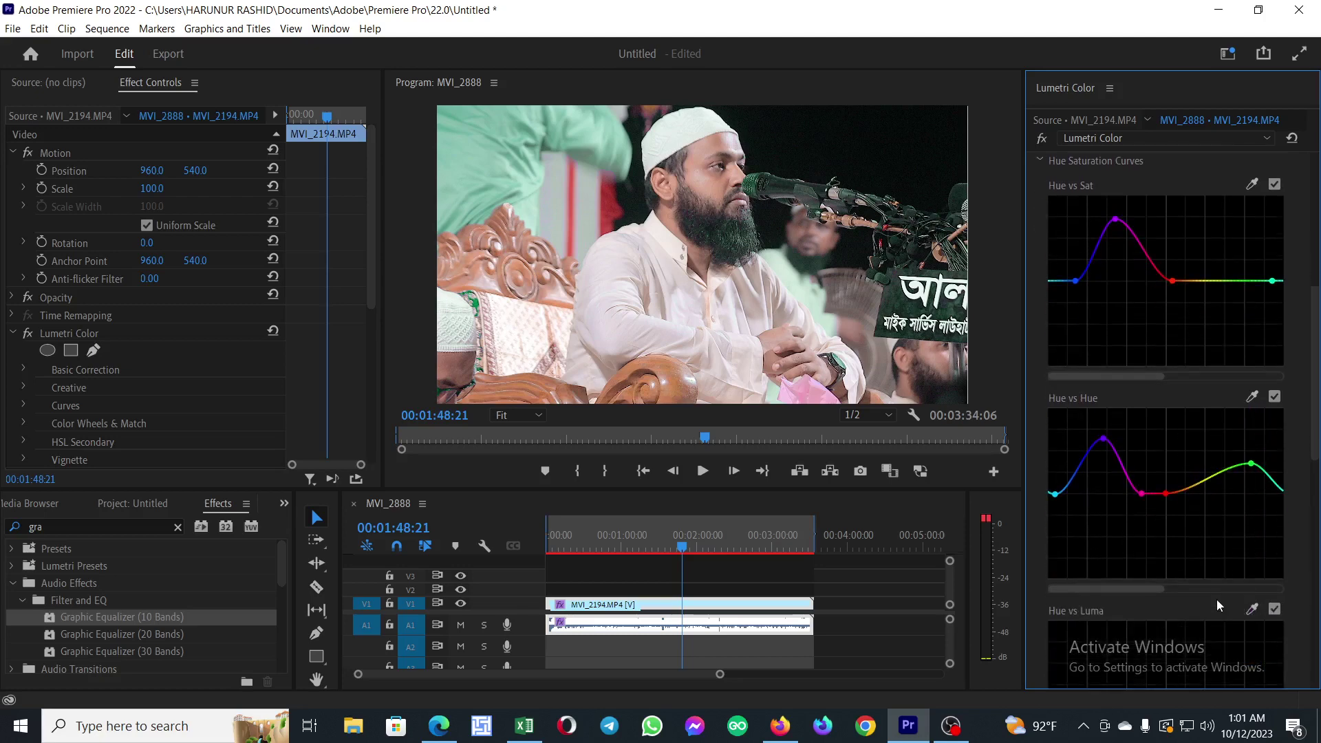
scroll(1211, 604, down, 3)
click(1214, 516)
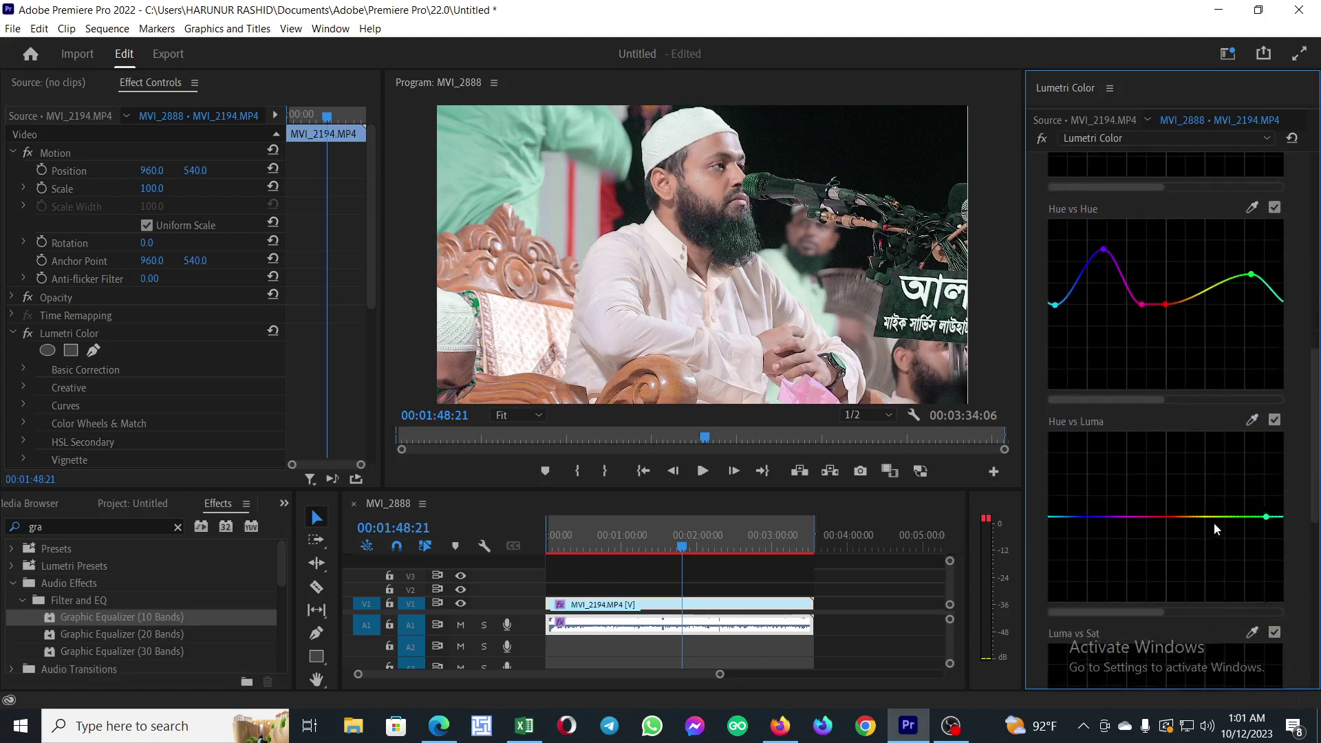
drag(1240, 516, 1243, 487)
mouse_move(1082, 516)
mouse_down()
mouse_move(1065, 516)
mouse_move(1072, 489)
mouse_move(1076, 524)
mouse_up()
scroll(1180, 469, up, 1)
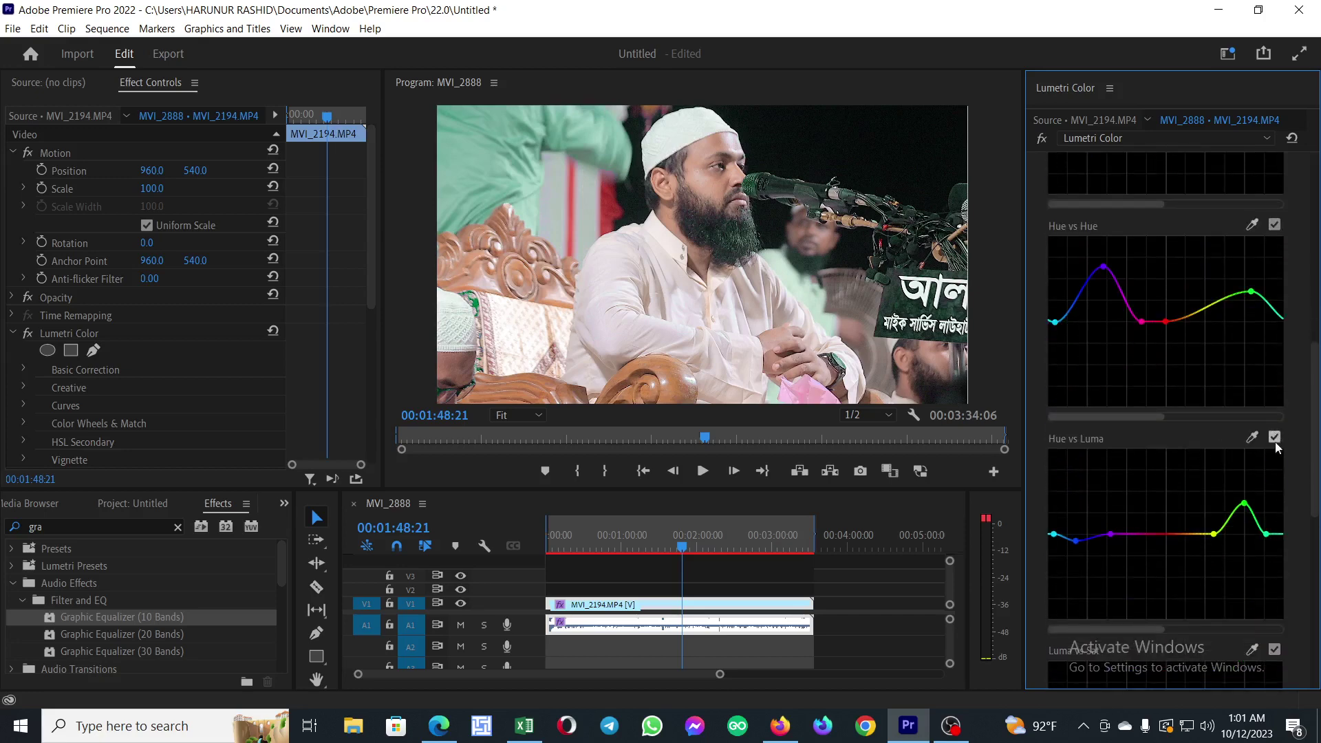
click(1274, 437)
- Raise the green end point of the Hue vs Sat curve and reshape the Hue vs Hue curve's green, magenta and blue points
scroll(1216, 546, up, 6)
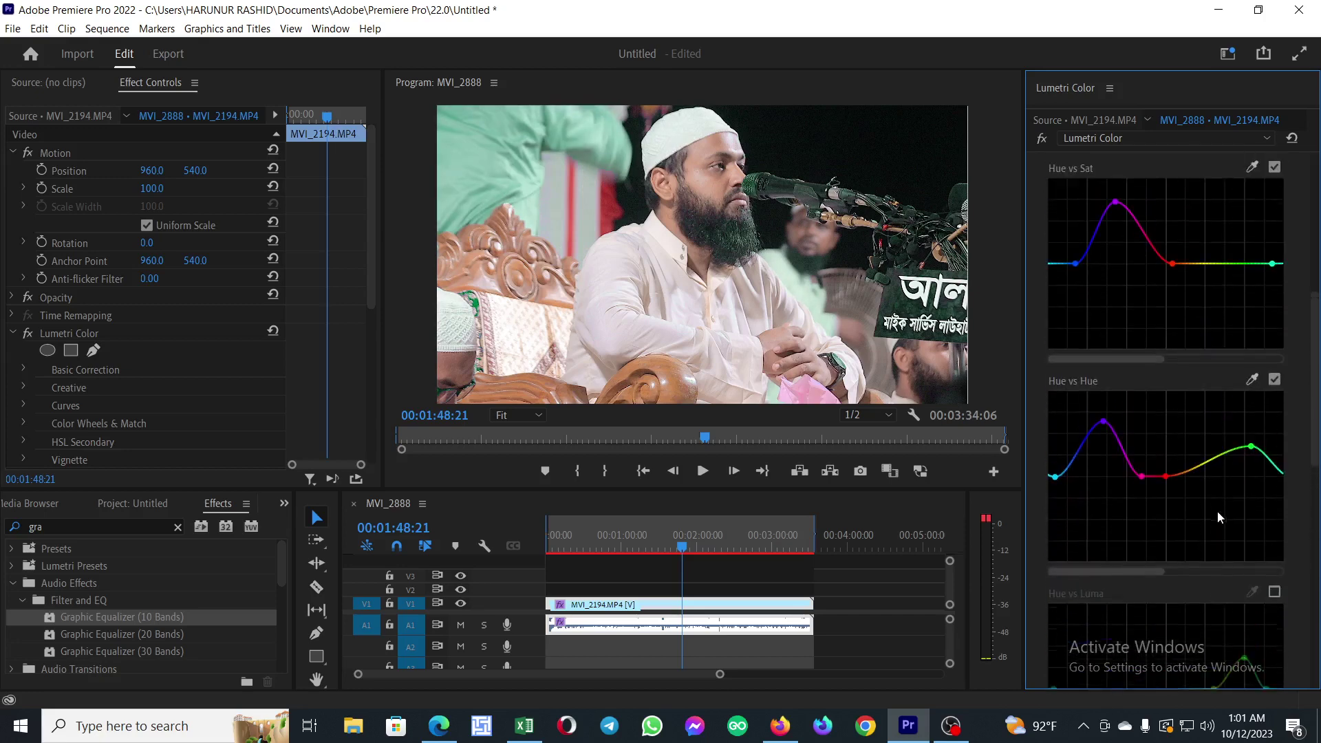
drag(1272, 333, 1265, 301)
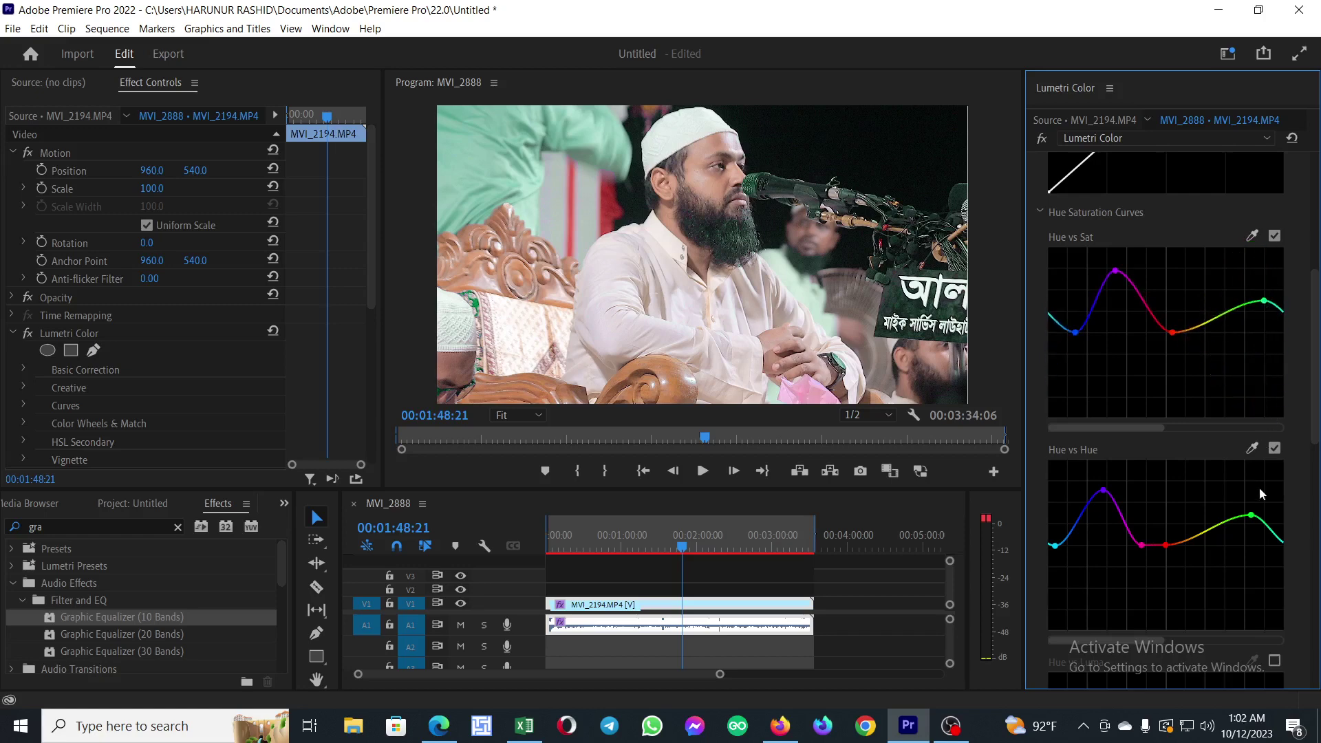
mouse_move(1250, 515)
mouse_down()
mouse_move(1239, 621)
mouse_move(1237, 513)
mouse_up()
drag(1142, 548, 1139, 510)
mouse_move(1064, 548)
mouse_down()
mouse_move(1063, 500)
mouse_move(1066, 530)
mouse_up()
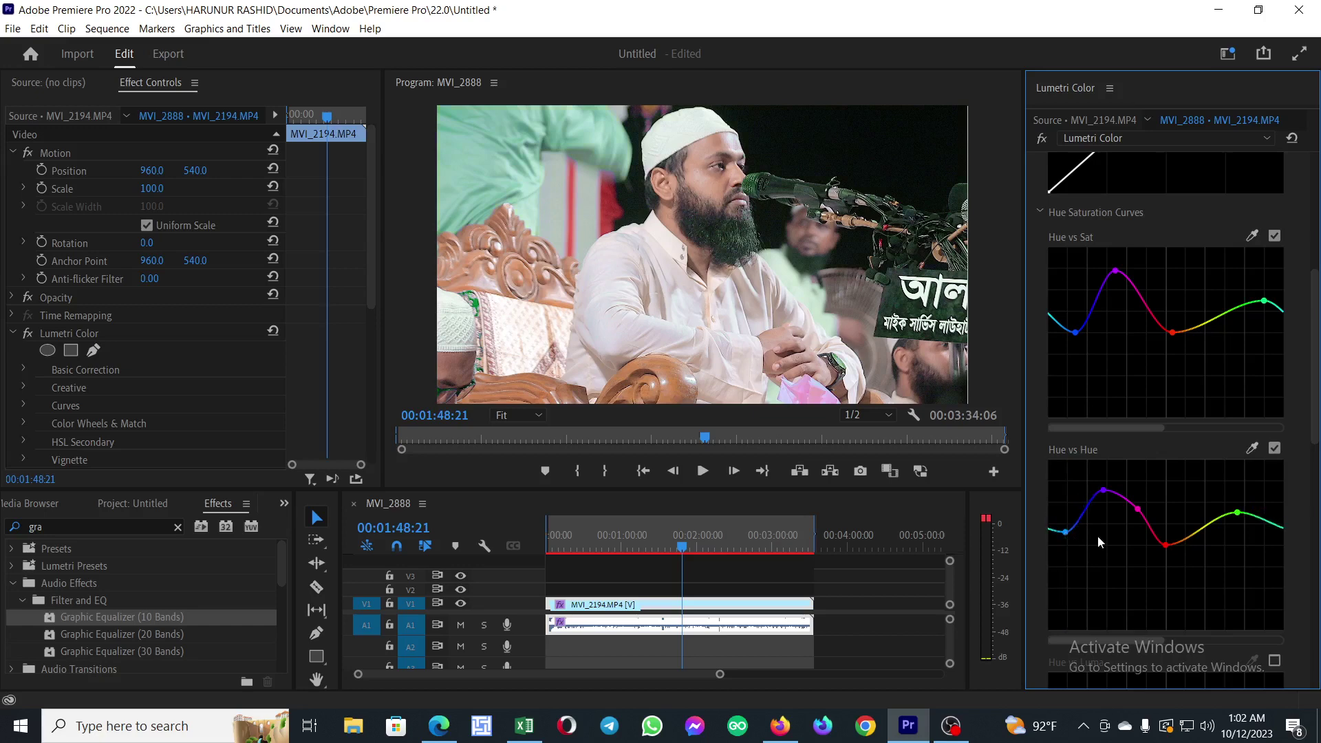
- Add a slightly shifted midpoint to the blue, green and red channels of the RGB curves
scroll(1193, 535, up, 5)
scroll(1195, 539, up, 5)
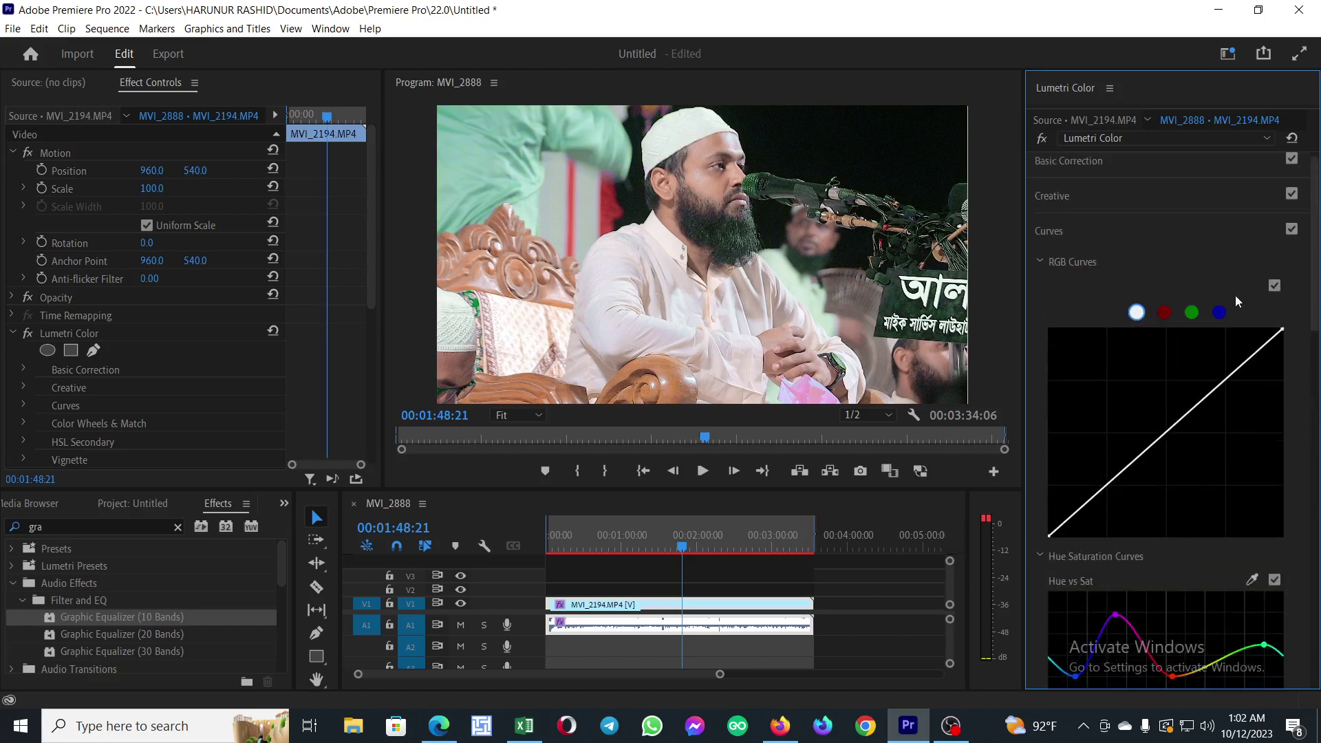
click(1219, 313)
mouse_move(1181, 424)
mouse_down()
mouse_move(1171, 415)
mouse_move(1170, 449)
mouse_move(1165, 435)
mouse_up()
click(1191, 314)
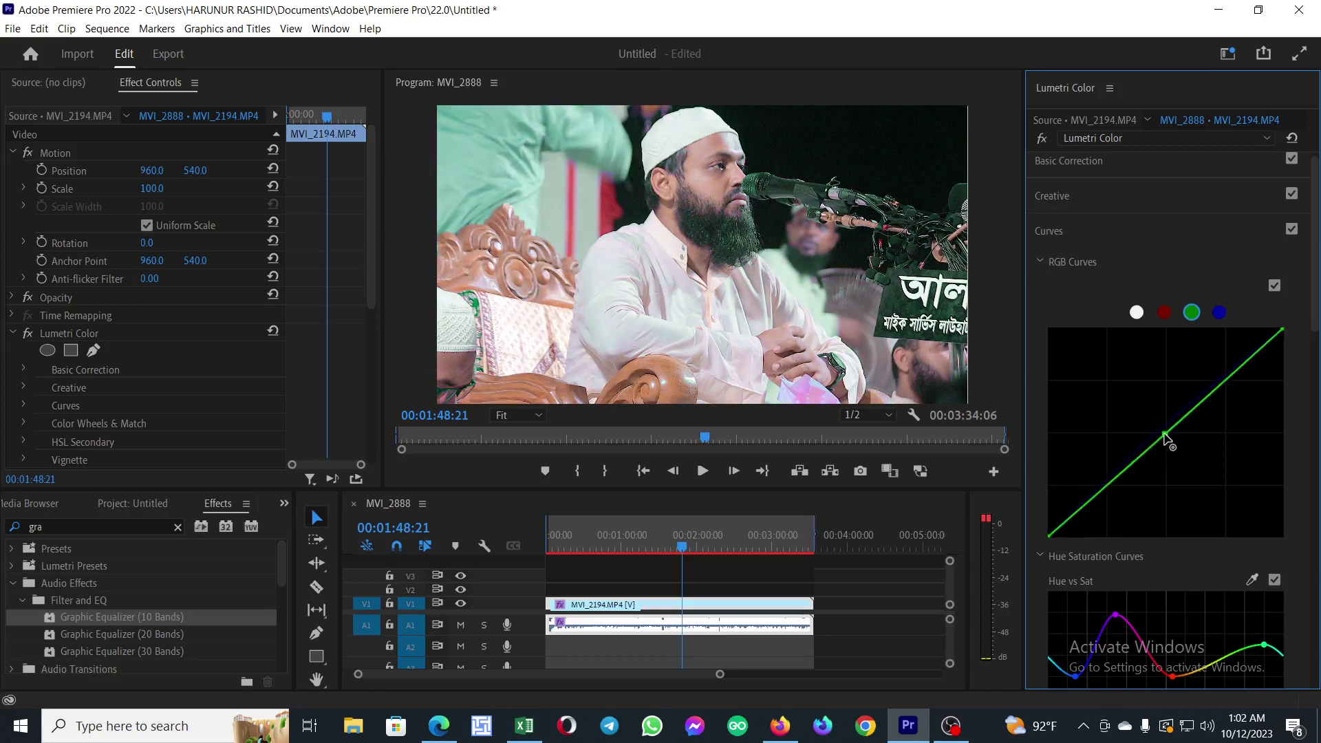
click(1164, 312)
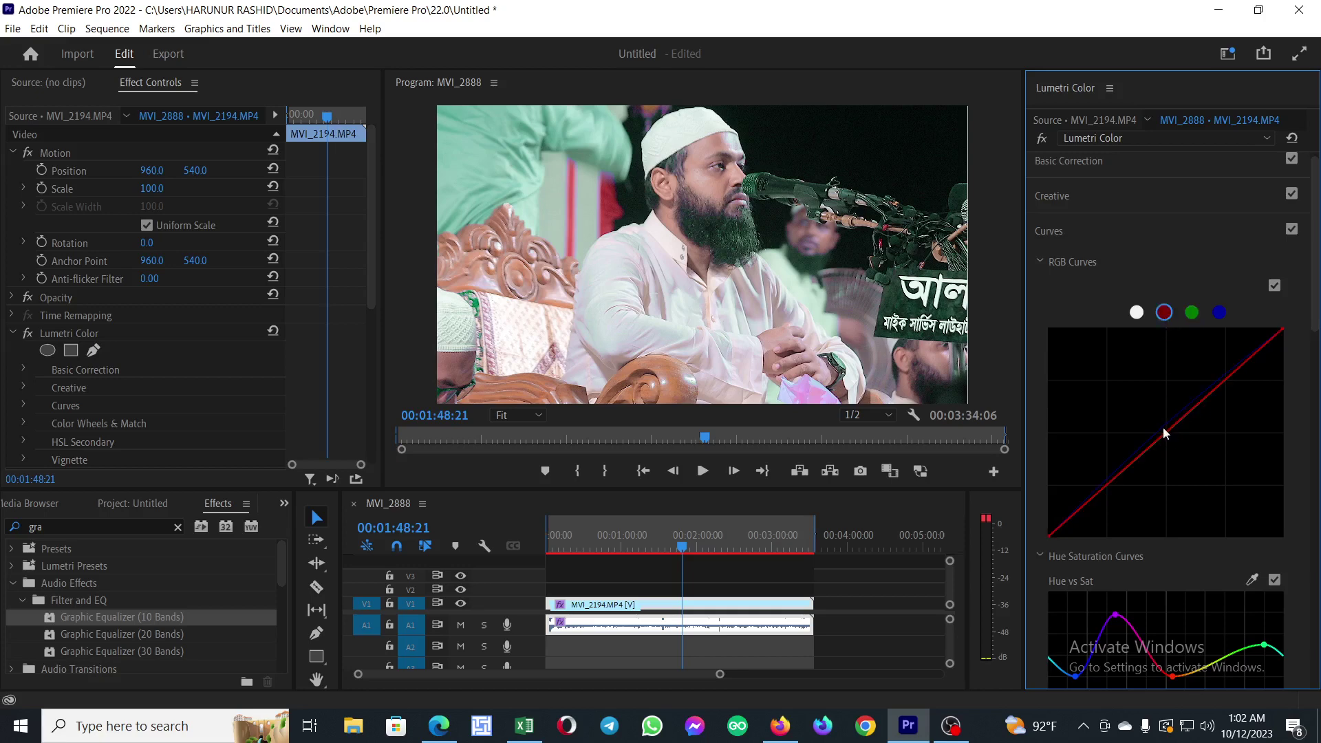
drag(1166, 433, 1162, 433)
scroll(1232, 428, down, 1)
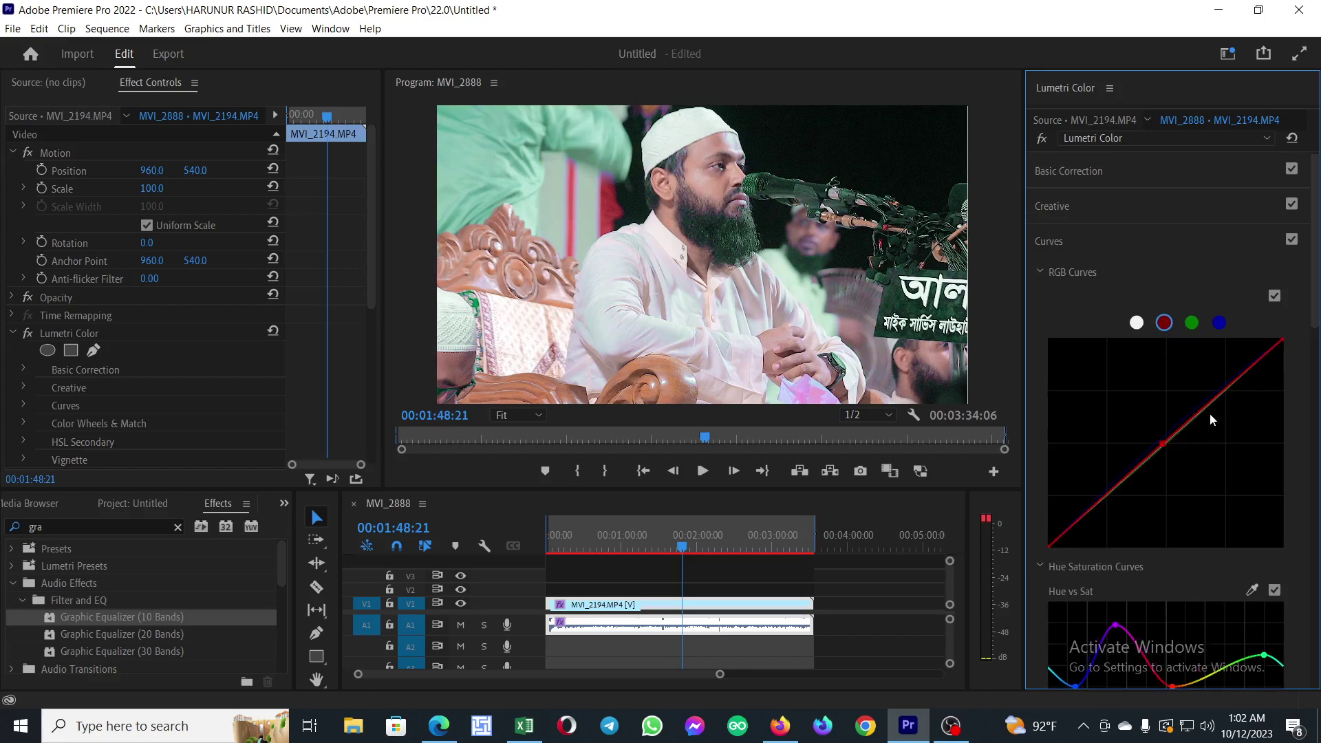
- Set the Basic Correction Temperature to -9.8 and Tint to 7.5
scroll(1158, 188, up, 1)
click(1115, 172)
mouse_move(1194, 328)
mouse_down()
mouse_move(1176, 330)
mouse_move(1220, 351)
mouse_move(1197, 352)
mouse_up()
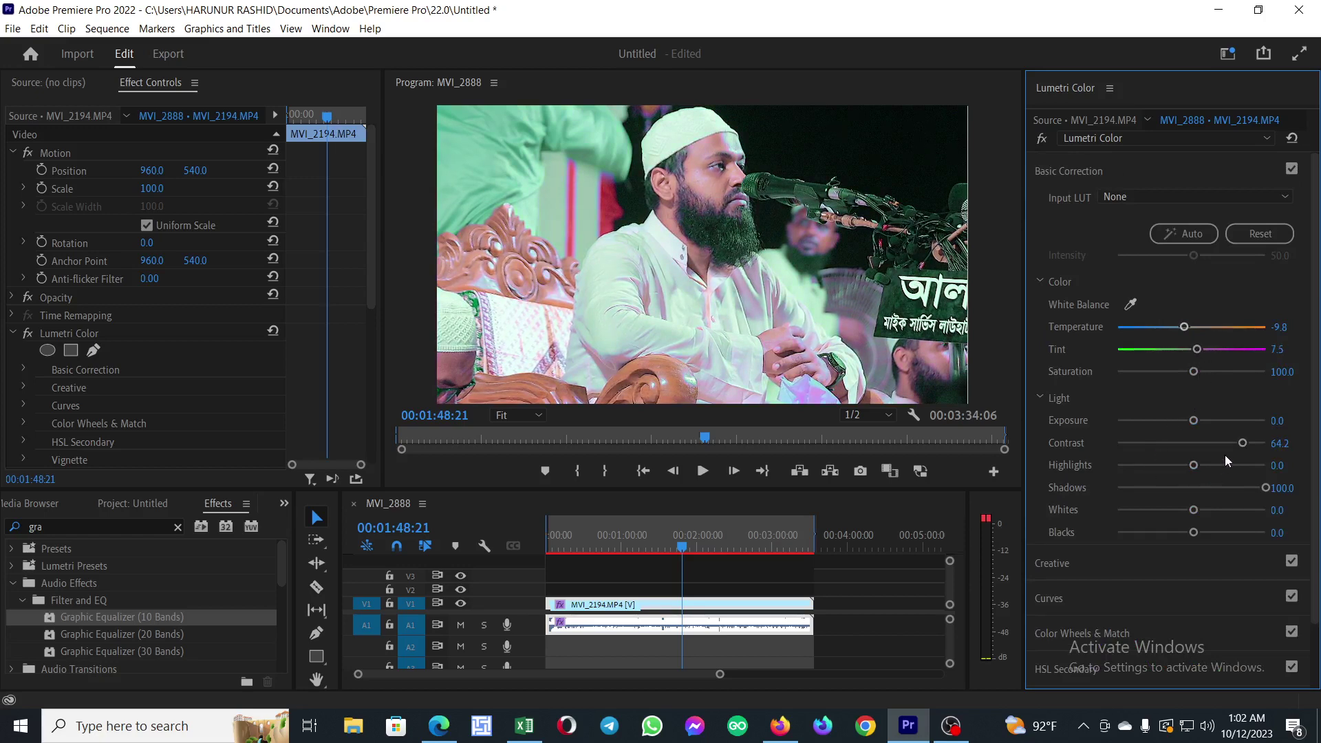
- Set the Basic Correction Whites to -2.9 and Blacks to 0
drag(1195, 513, 1306, 542)
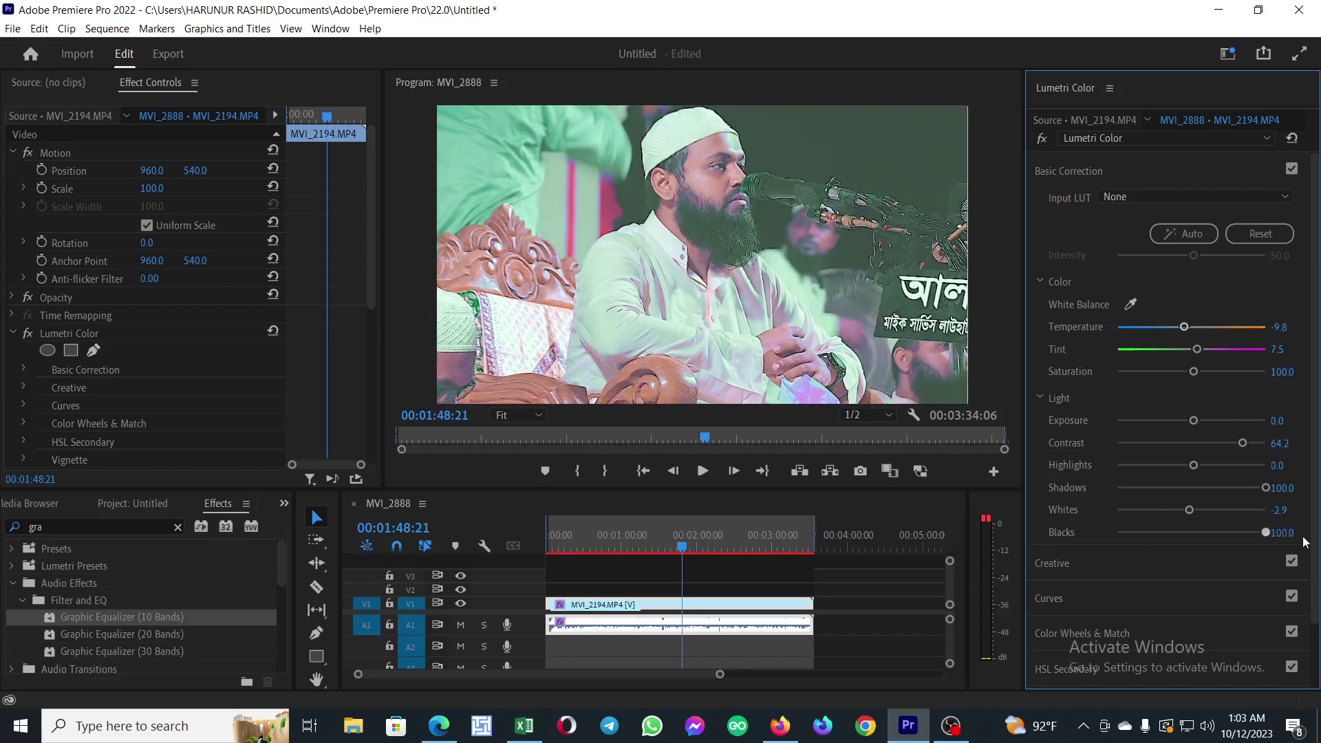
drag(1224, 541, 1190, 535)
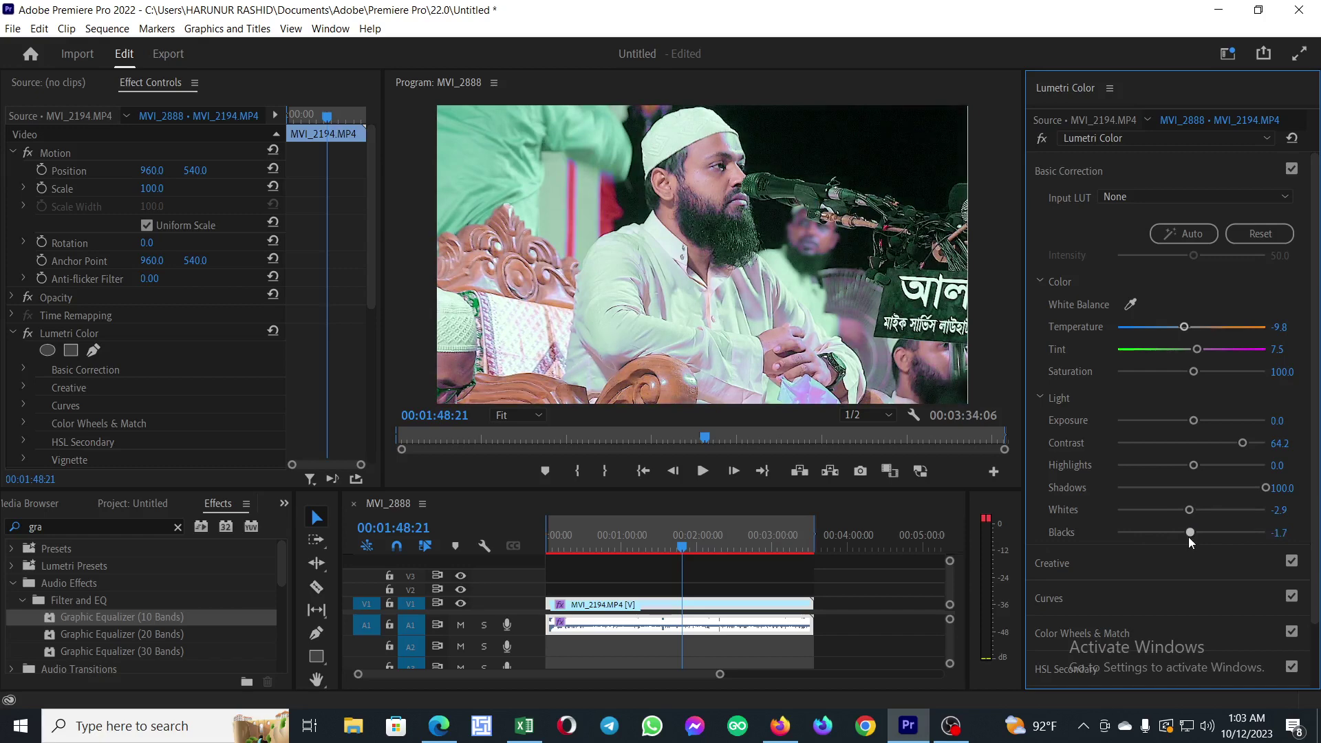
drag(1191, 538, 1190, 538)
click(1281, 531)
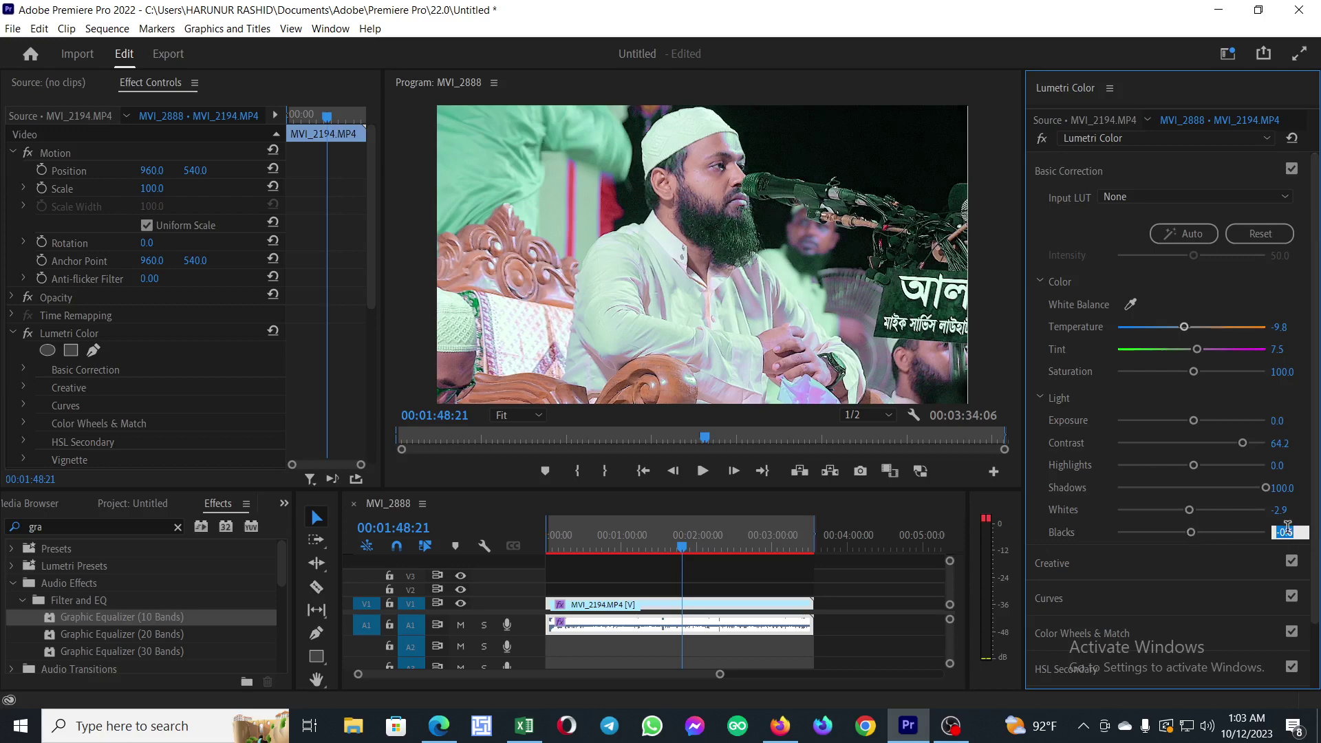
text(00)
click(1310, 561)
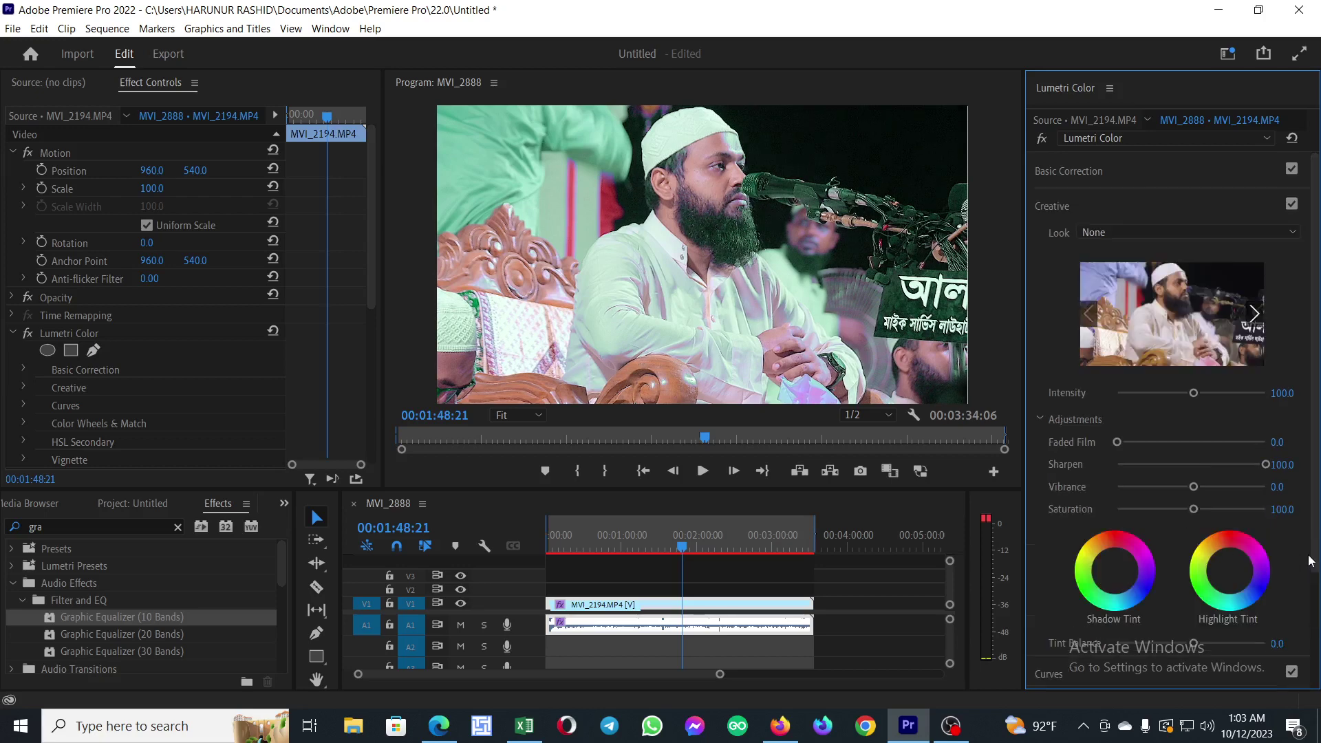
- Try shifting the Creative Highlight Tint and Shadow Tint while playing the clip, and bring both wheels back to their centres
double_click(1233, 578)
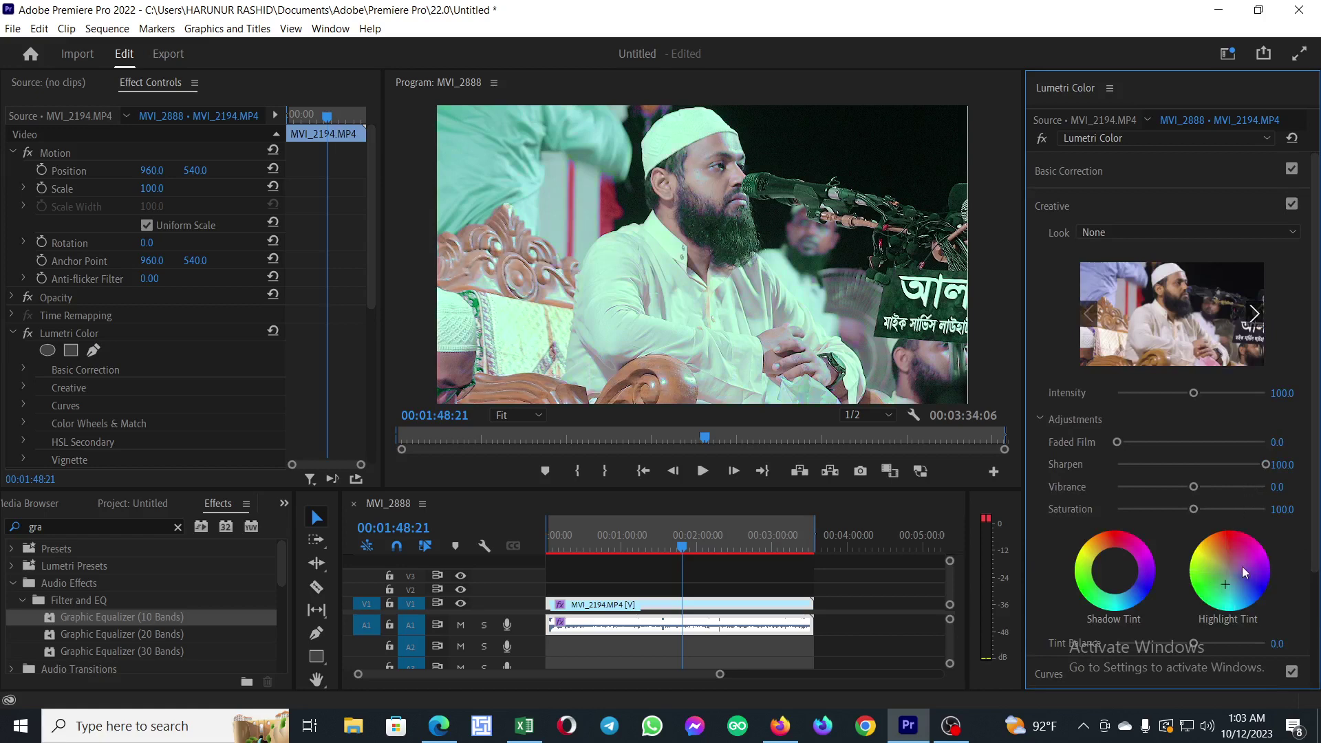
click(1112, 583)
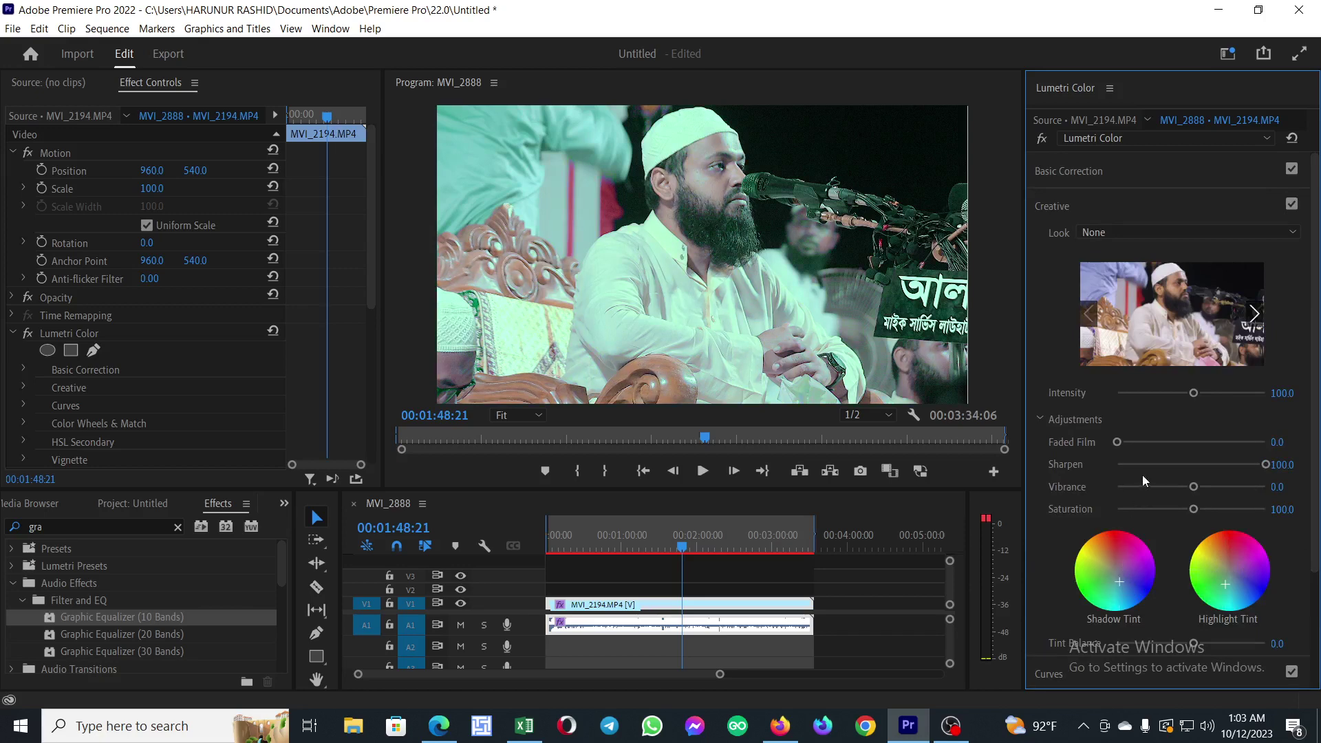
key(space)
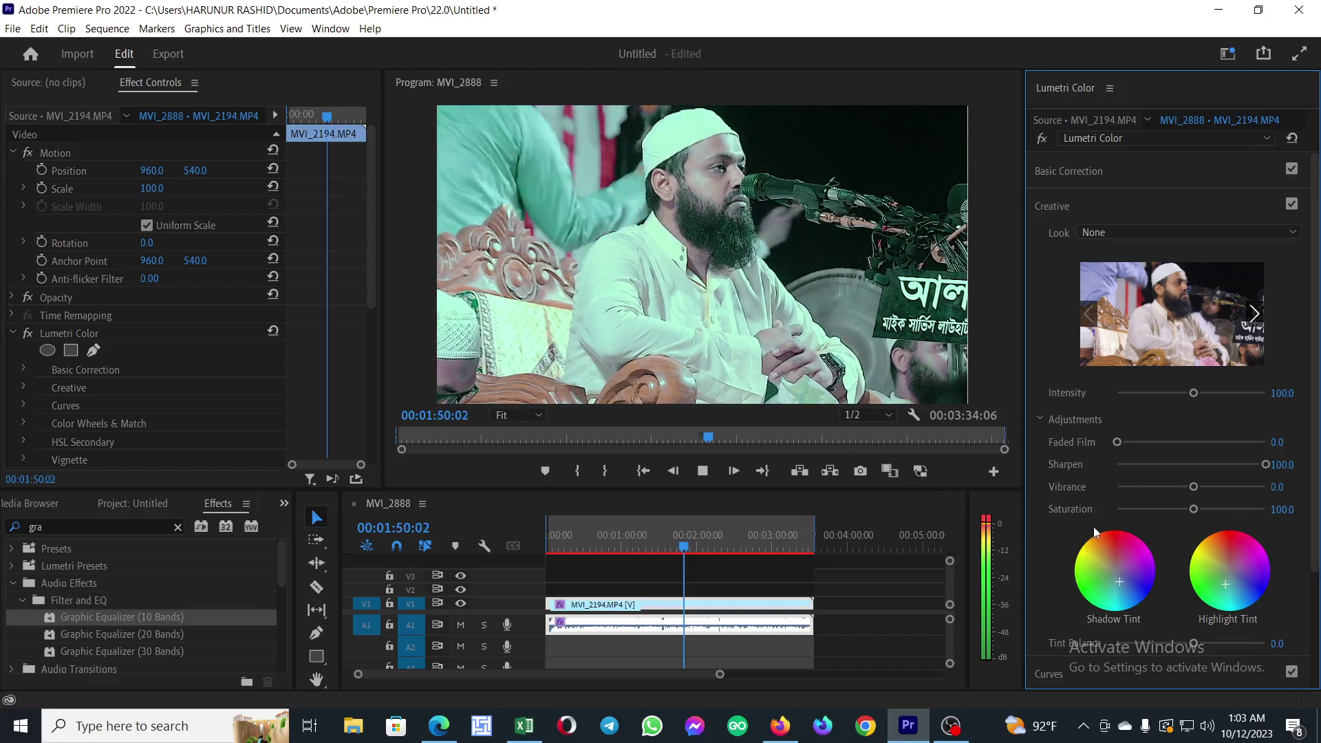
click(1111, 559)
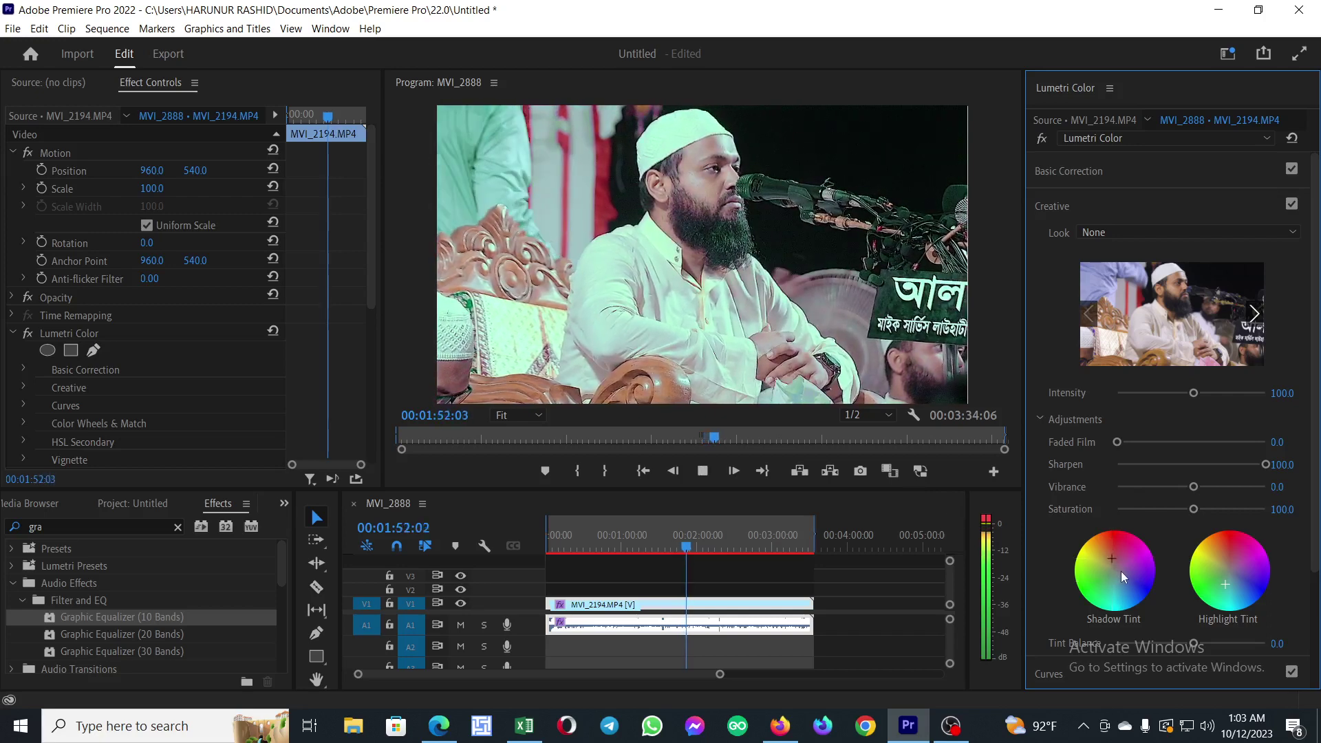
double_click(1122, 577)
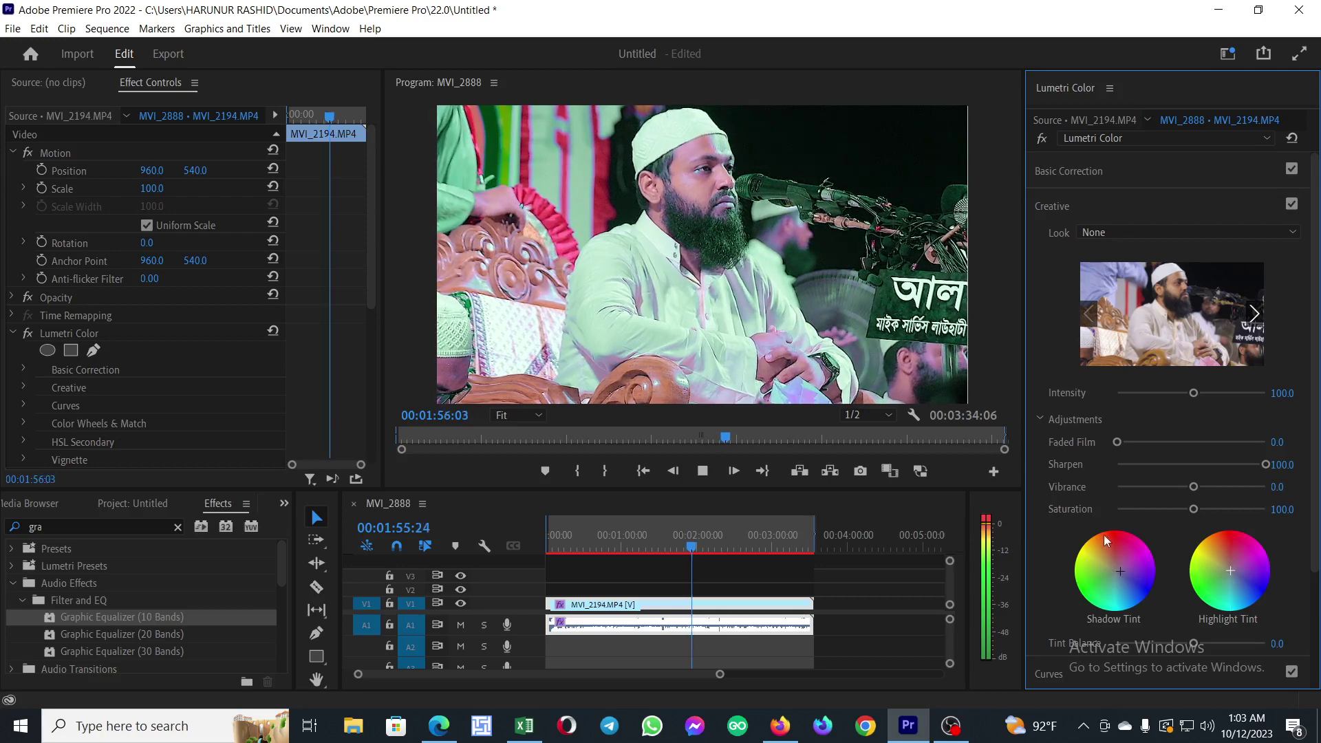
scroll(1172, 605, down, 4)
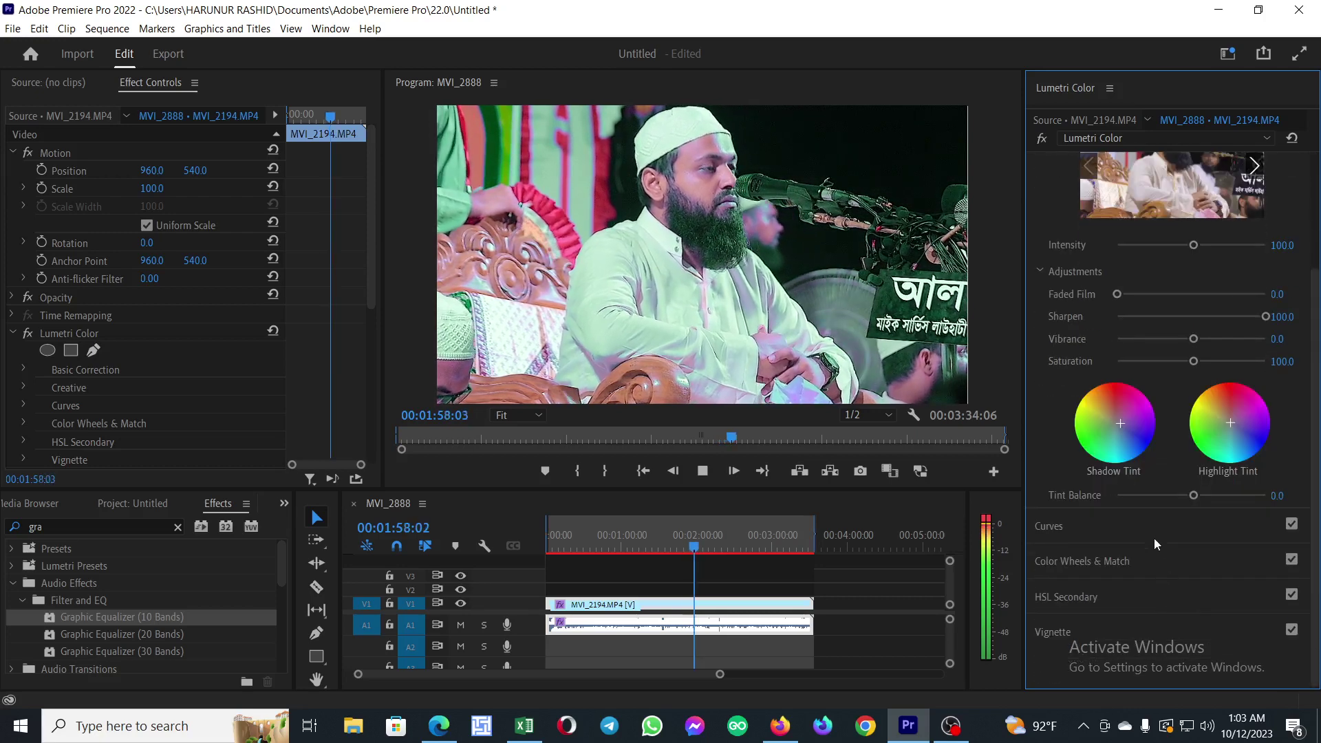
- Lower the magenta point of the Hue vs Sat curve closer to the centre line and stop playback
click(1153, 539)
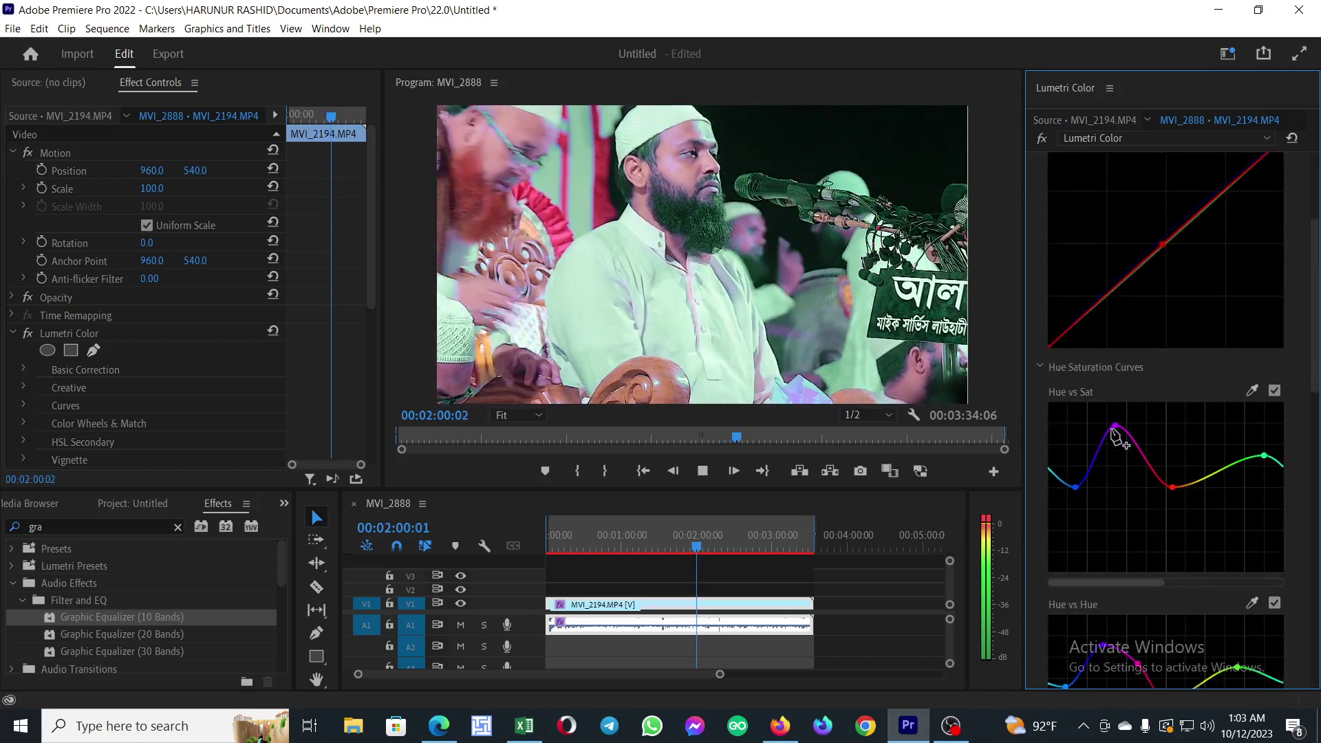
drag(1115, 428, 1125, 457)
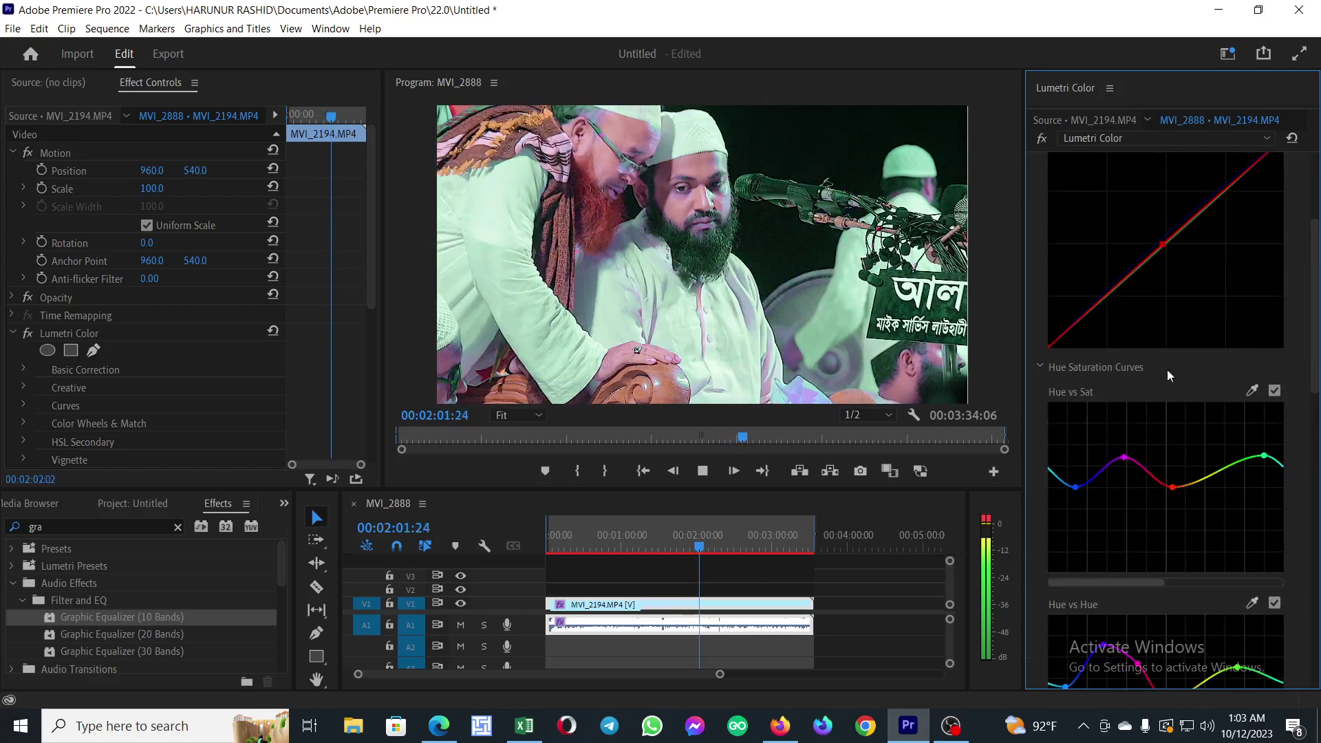
key(space)
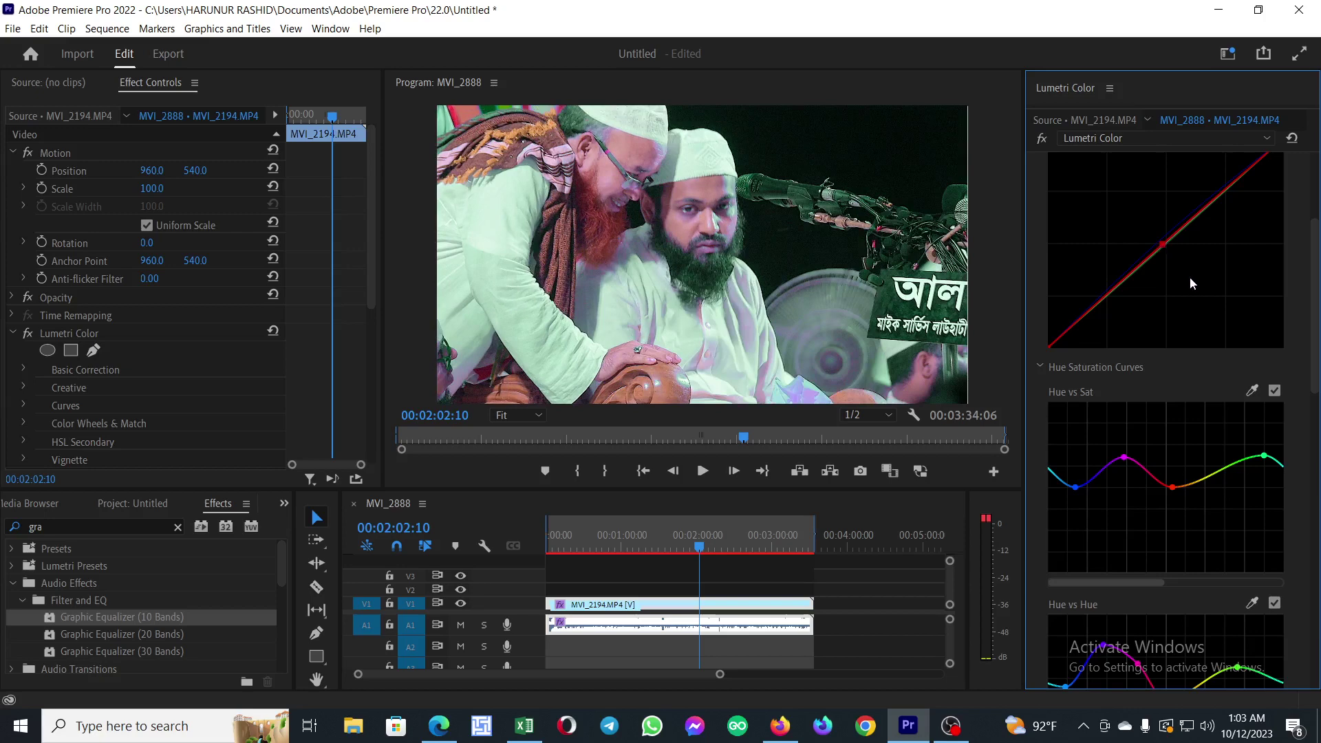
- Try pulling the midpoint of the red RGB curve slightly below the diagonal
scroll(1189, 276, up, 3)
click(1192, 244)
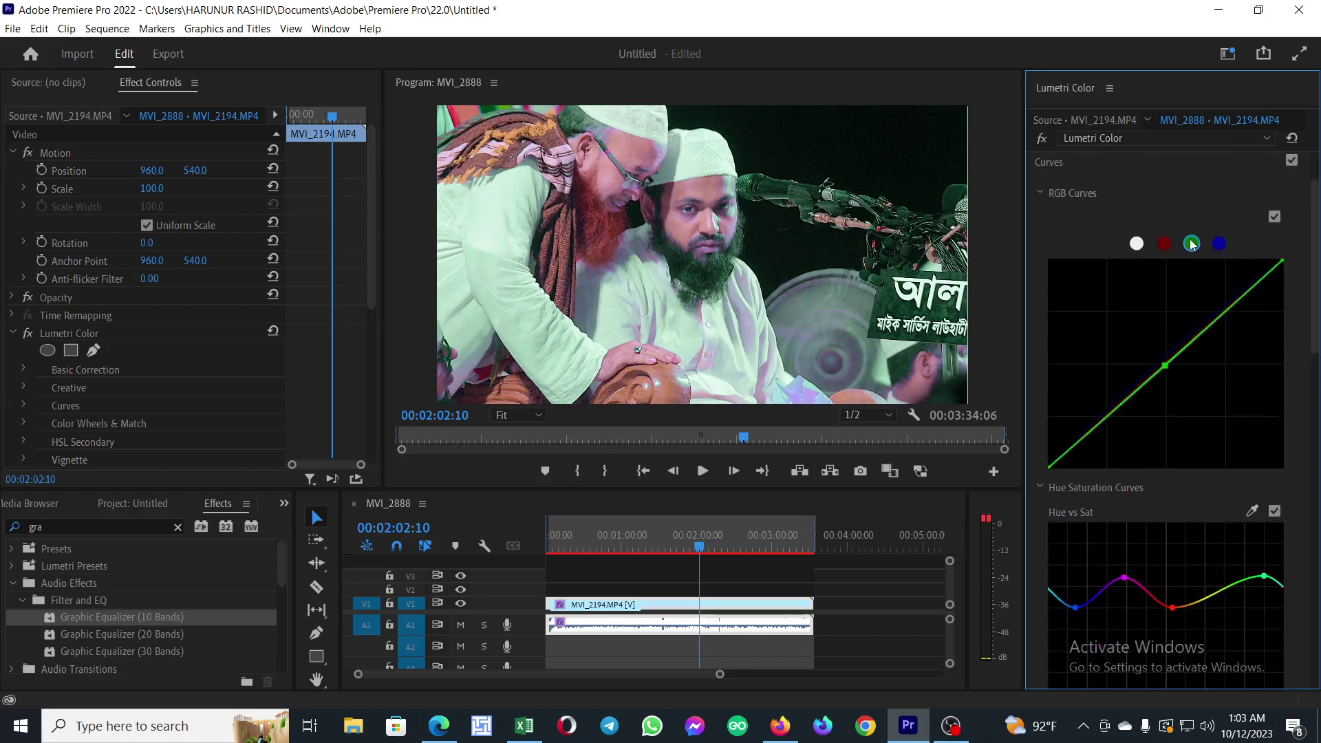
click(1164, 245)
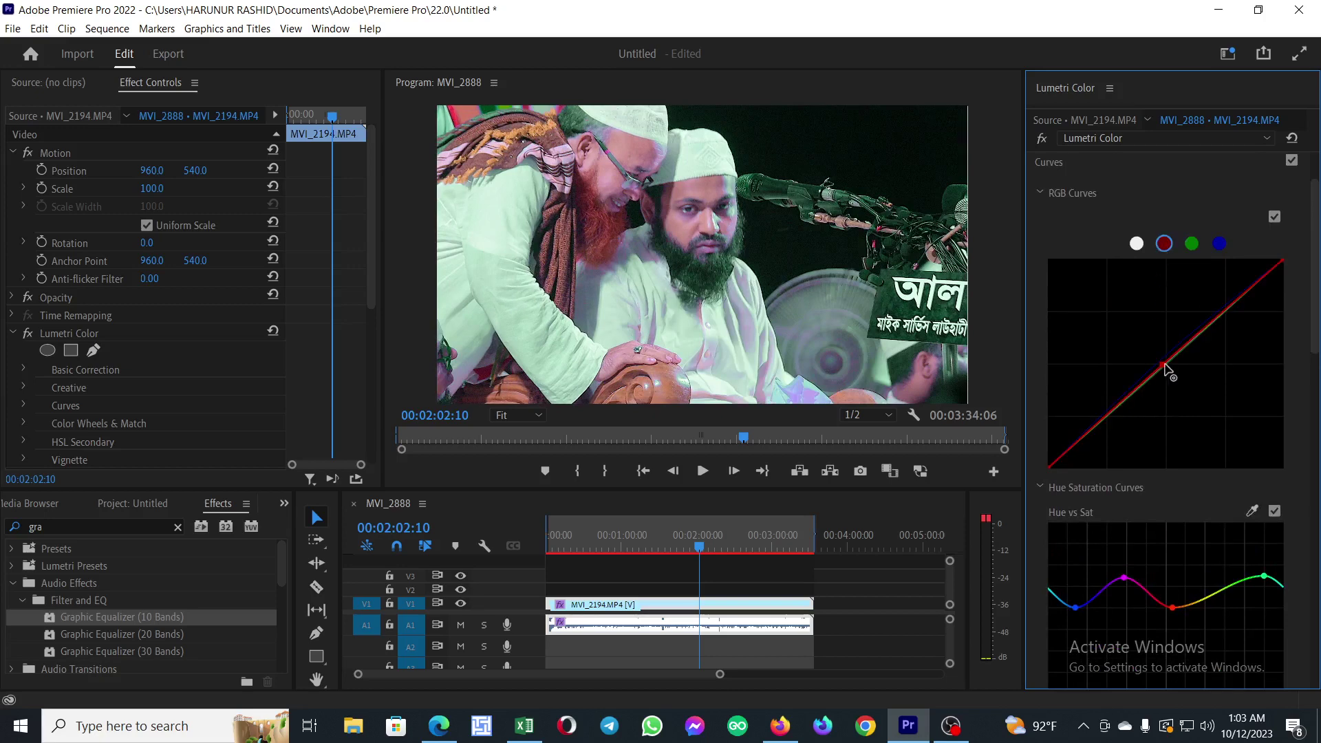
drag(1164, 368, 1168, 375)
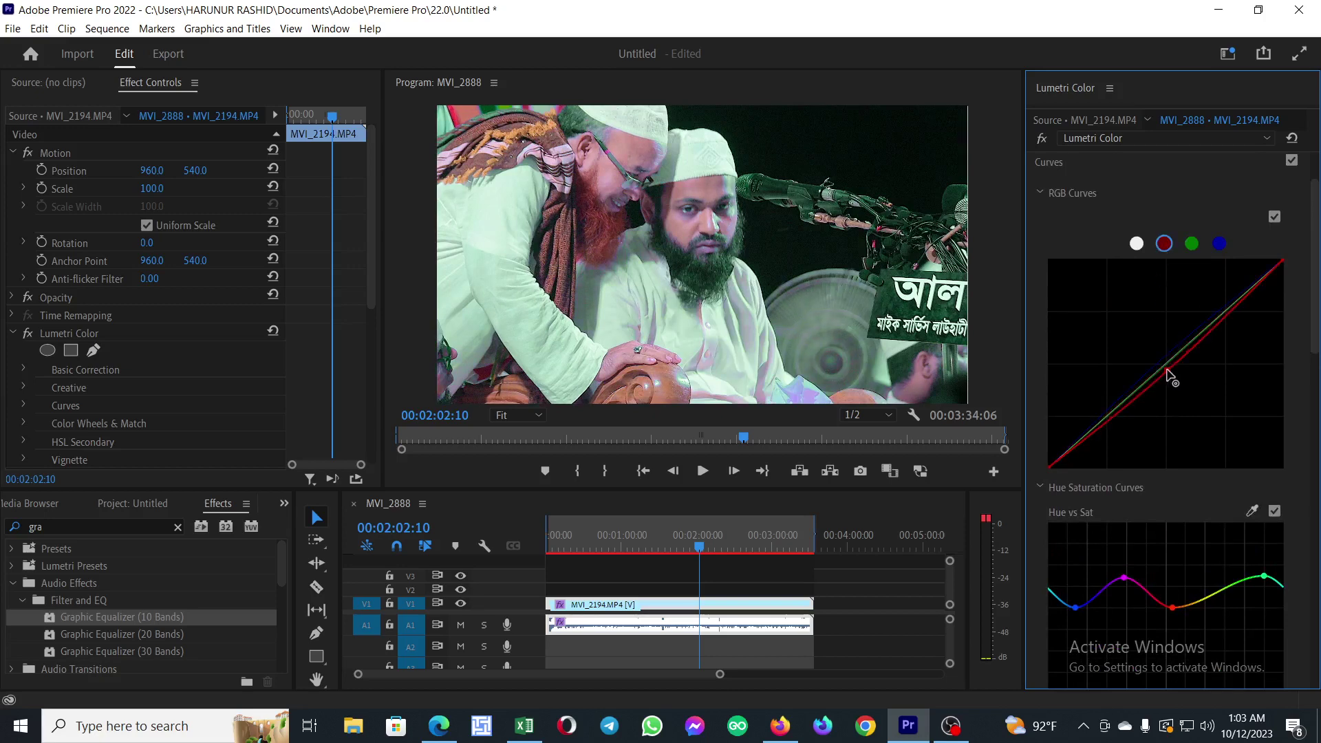
mouse_move(1167, 375)
mouse_down()
mouse_move(1178, 384)
mouse_move(1167, 372)
mouse_up()
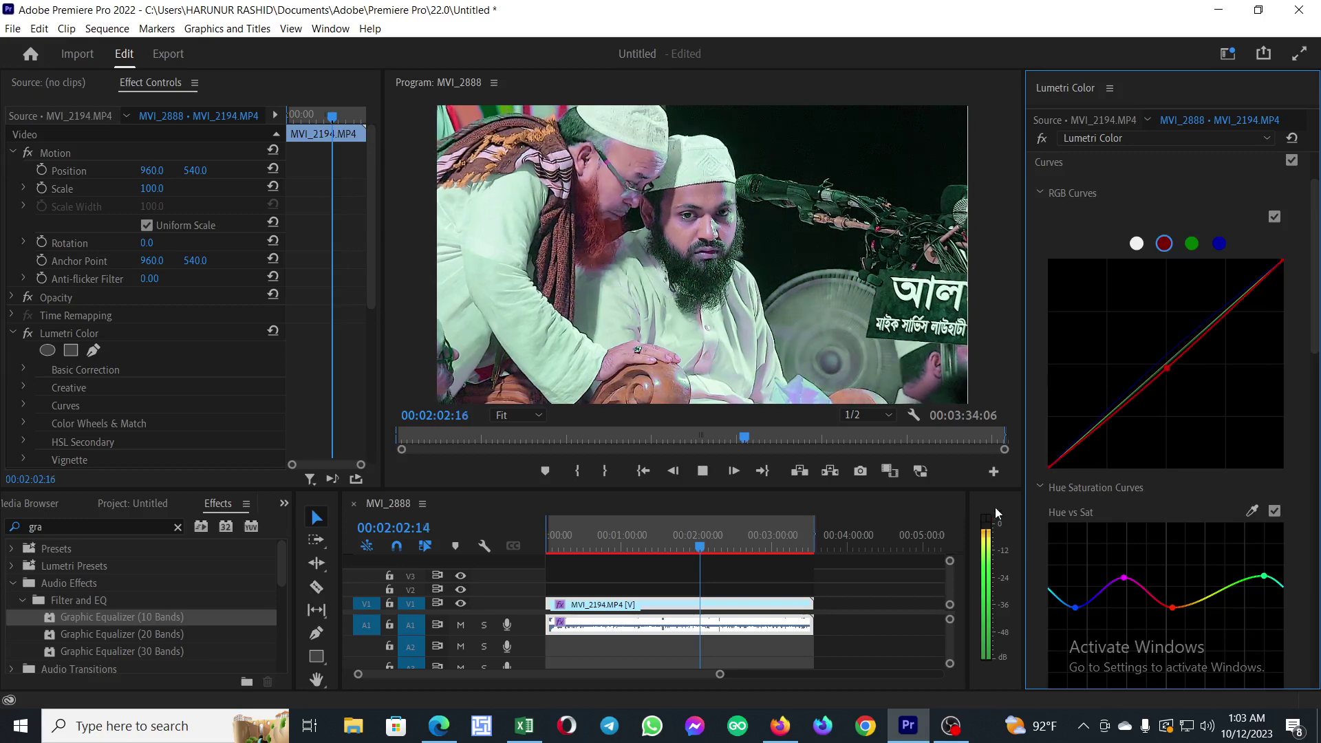
- Play the clip from about 00:02:34 and go to about 00:00:35 to check the grade
click(740, 548)
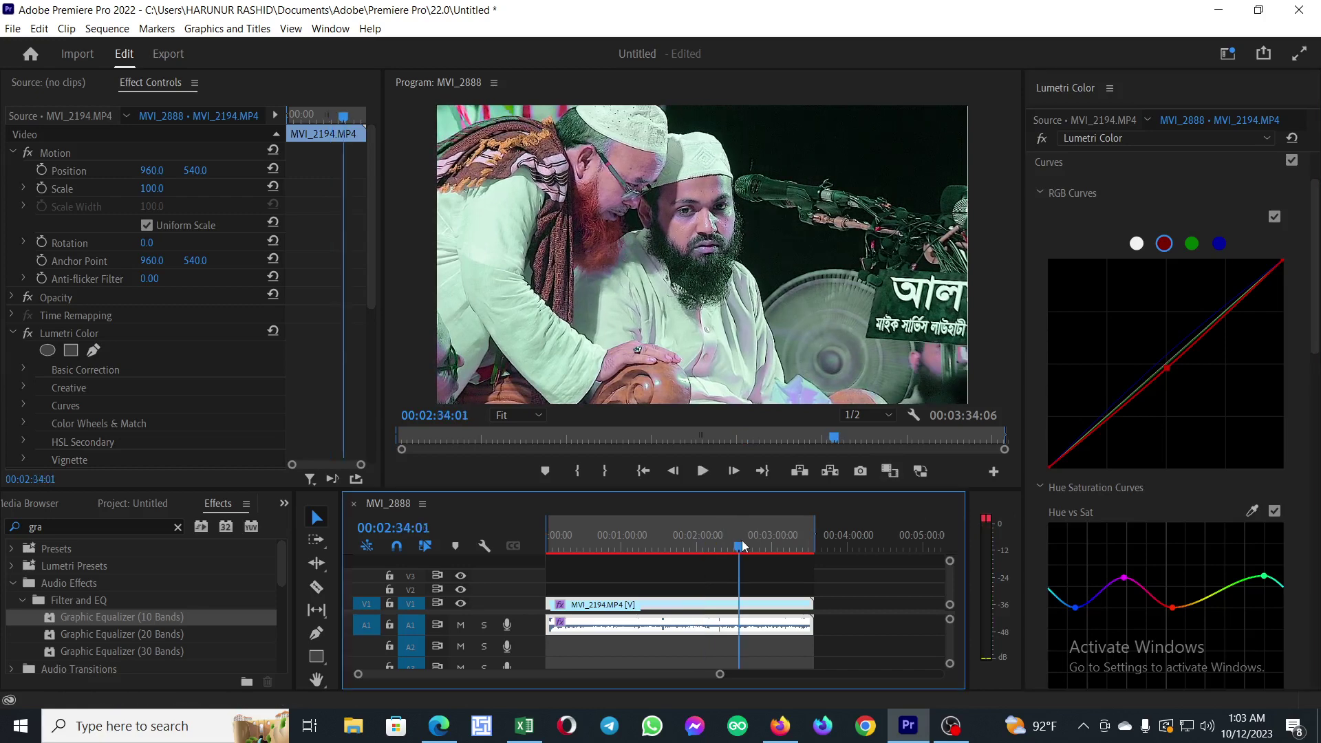
key(space)
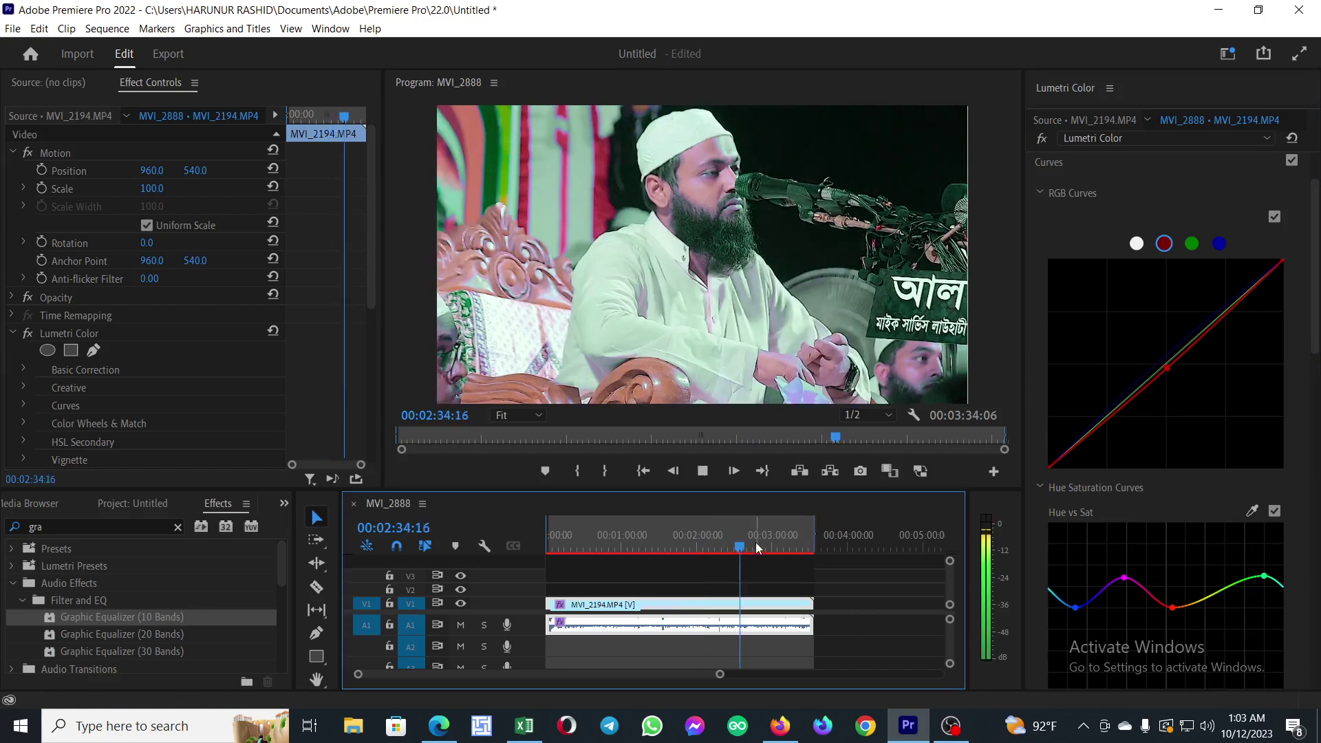
click(591, 552)
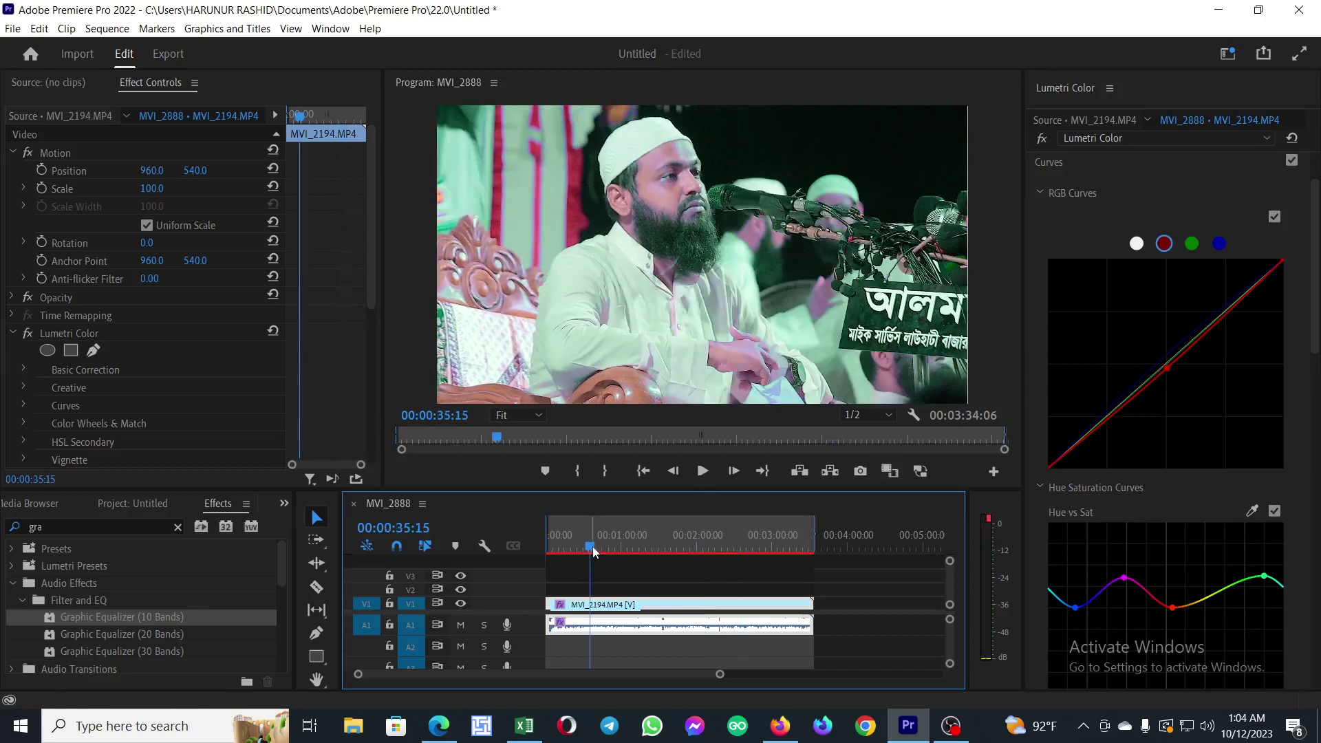
- Switch the Hue vs Sat and Hue vs Hue curves off and back on in turn to compare their effect
scroll(1153, 578, down, 1)
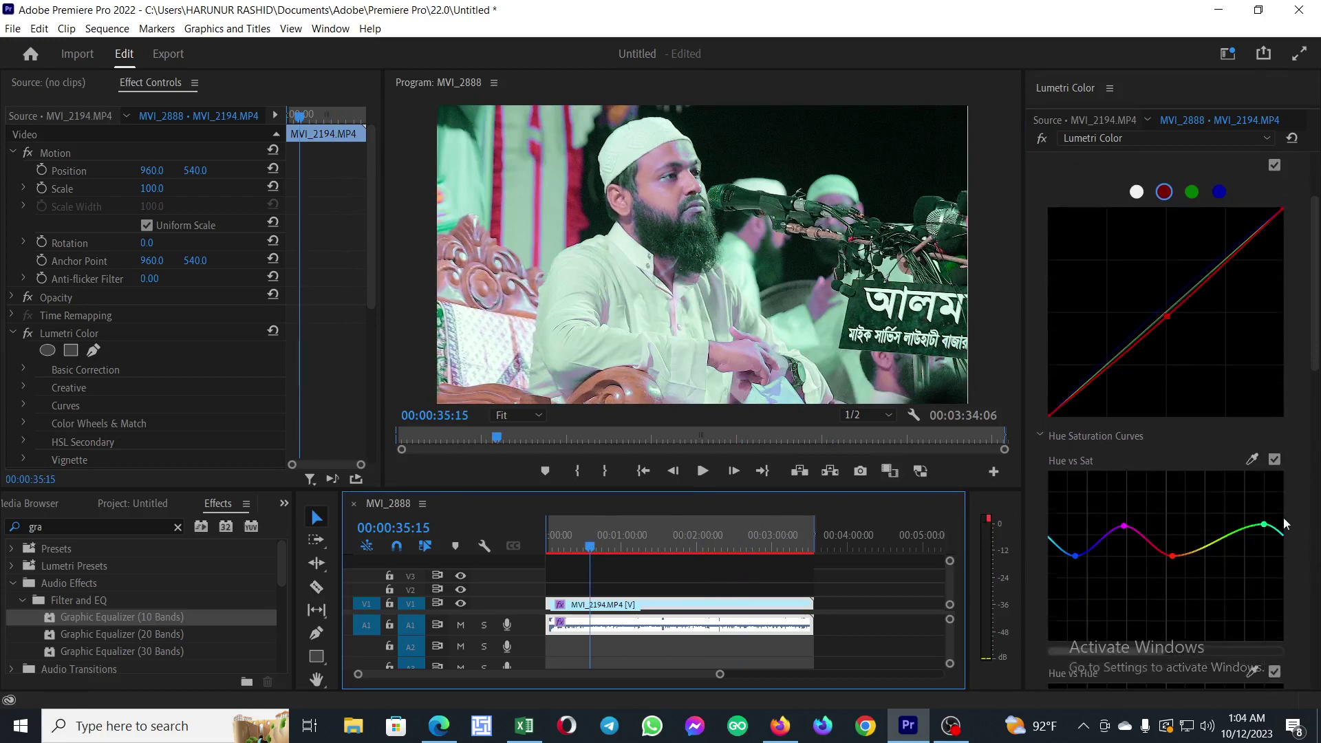
click(1274, 459)
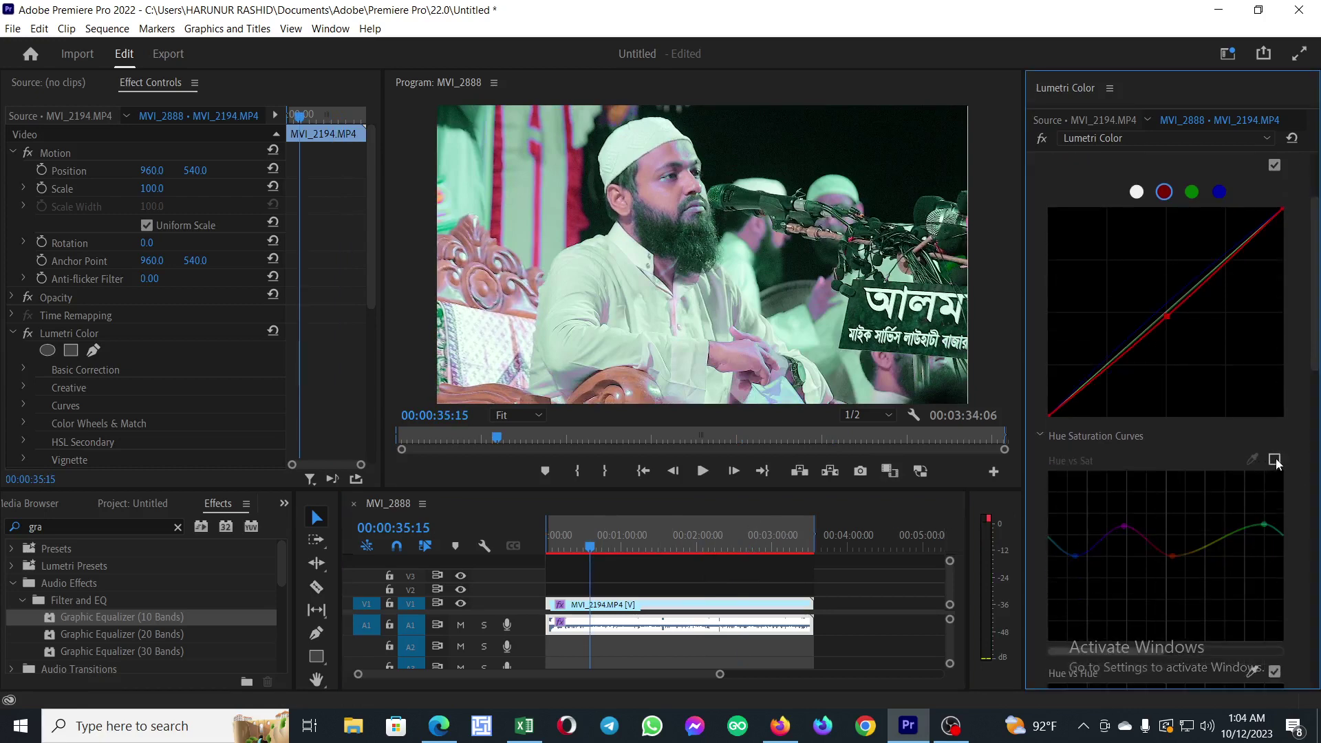
click(1275, 460)
scroll(1278, 498, down, 3)
click(1274, 500)
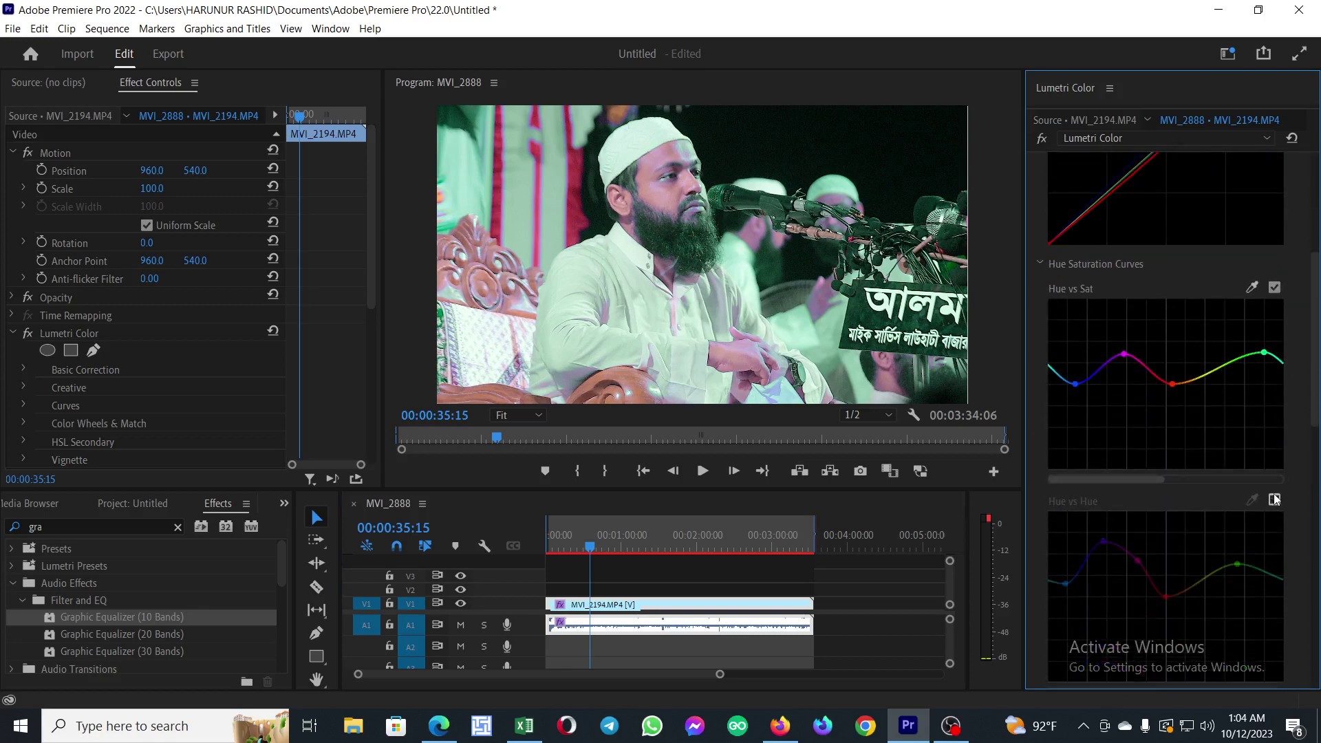
click(1274, 500)
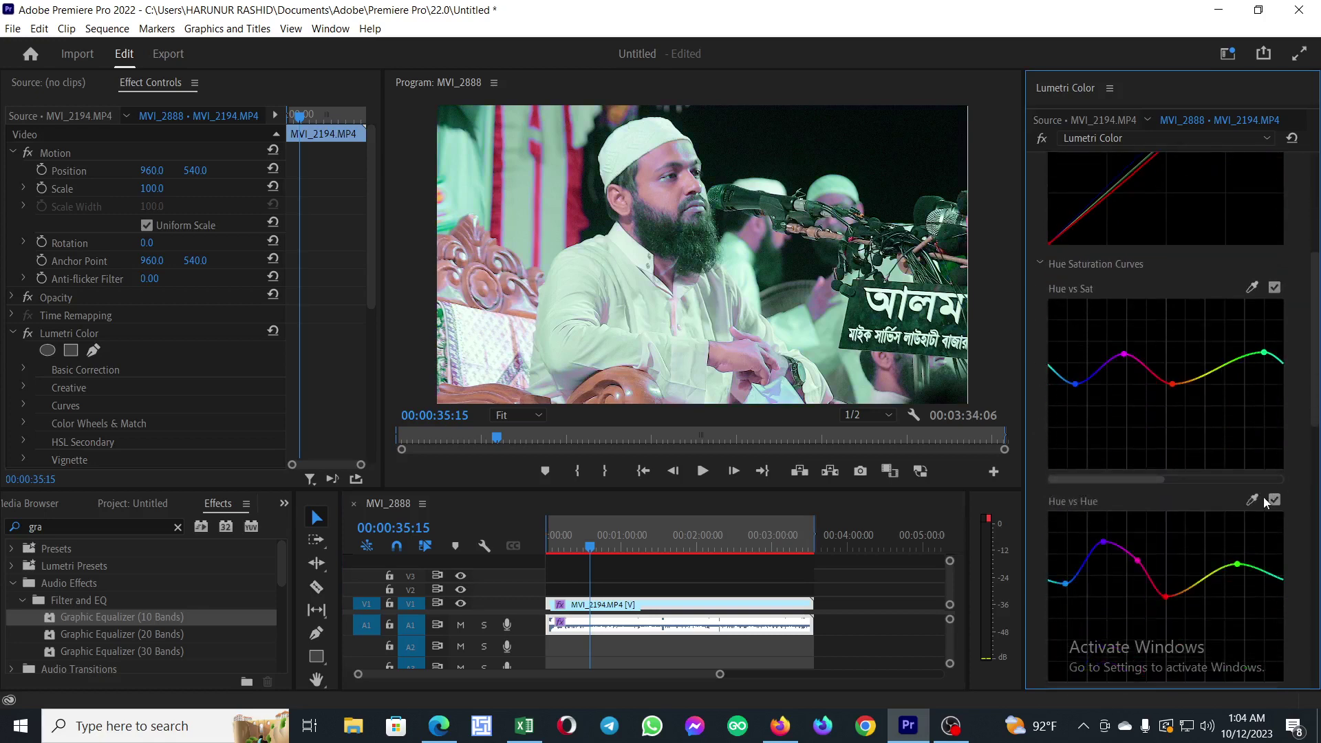
- Lower the blue, light-blue and magenta points of the Hue vs Hue curve to remove the green cast
drag(1104, 542, 1106, 577)
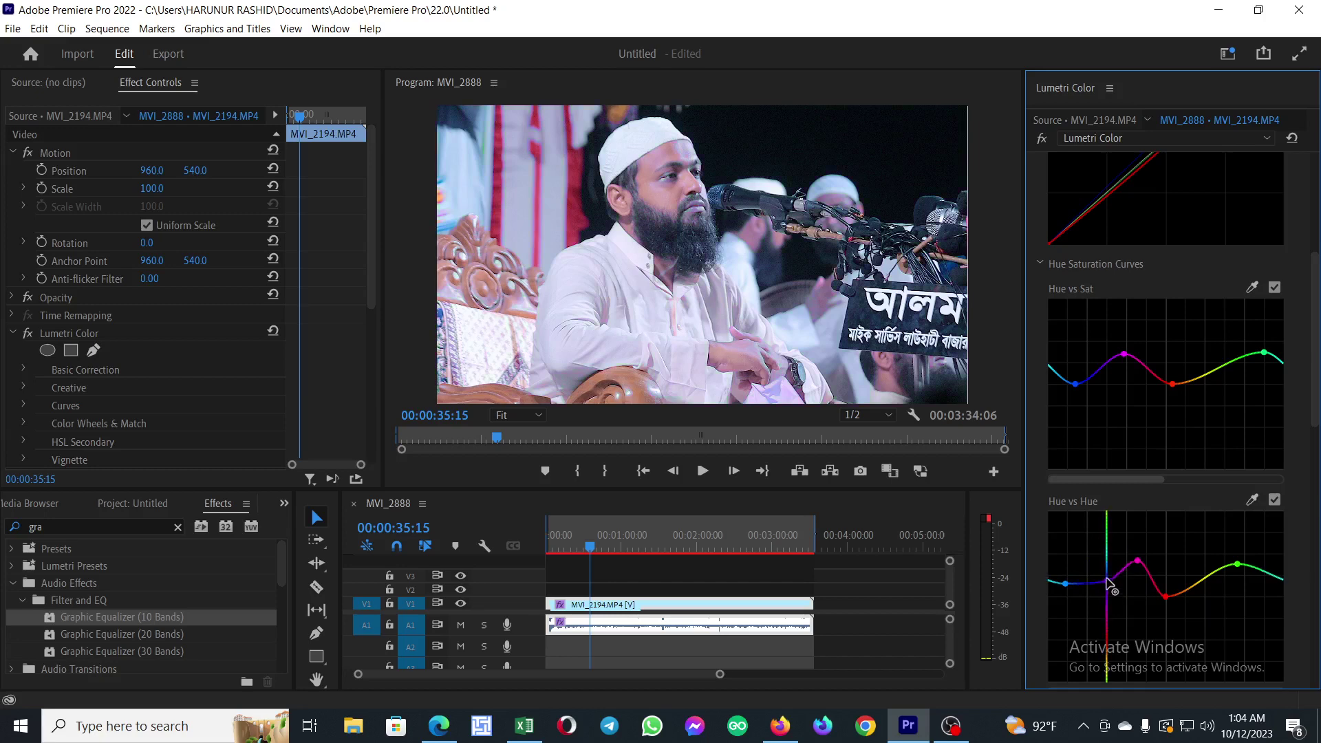
click(1065, 592)
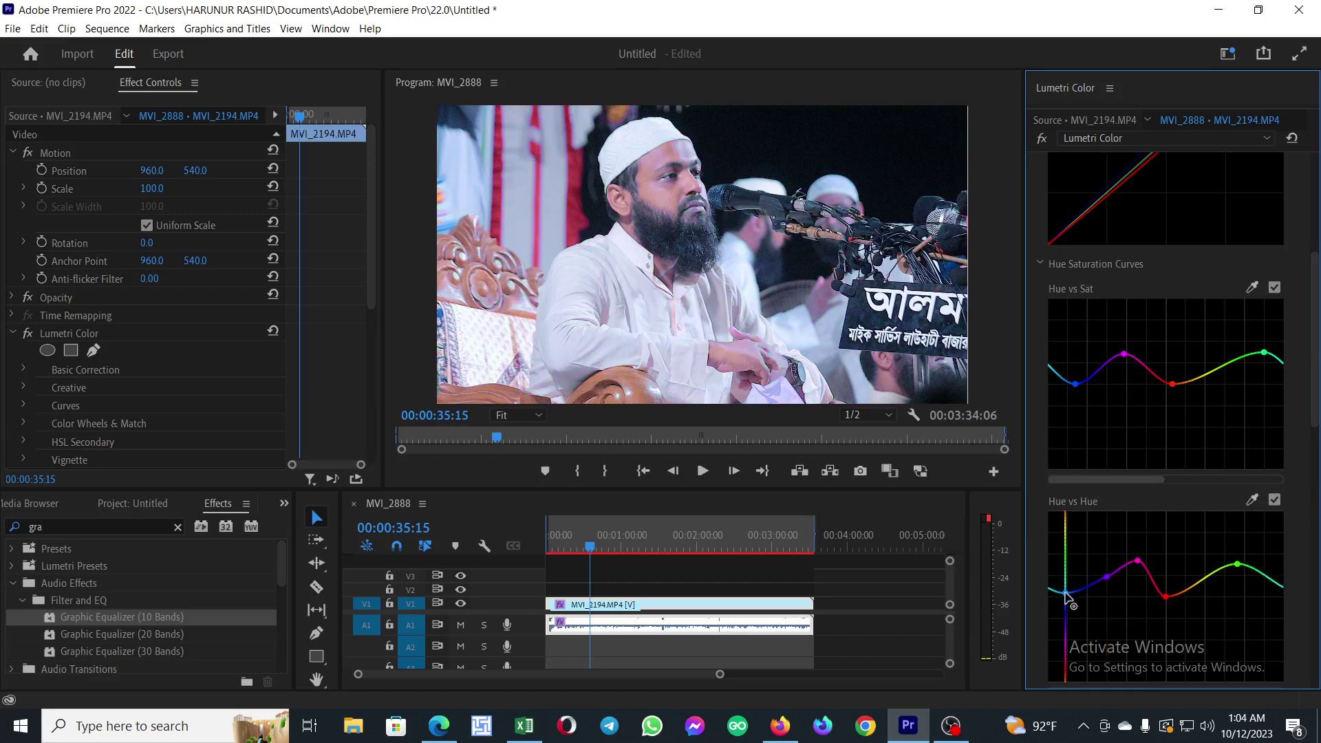
drag(1065, 592, 1065, 601)
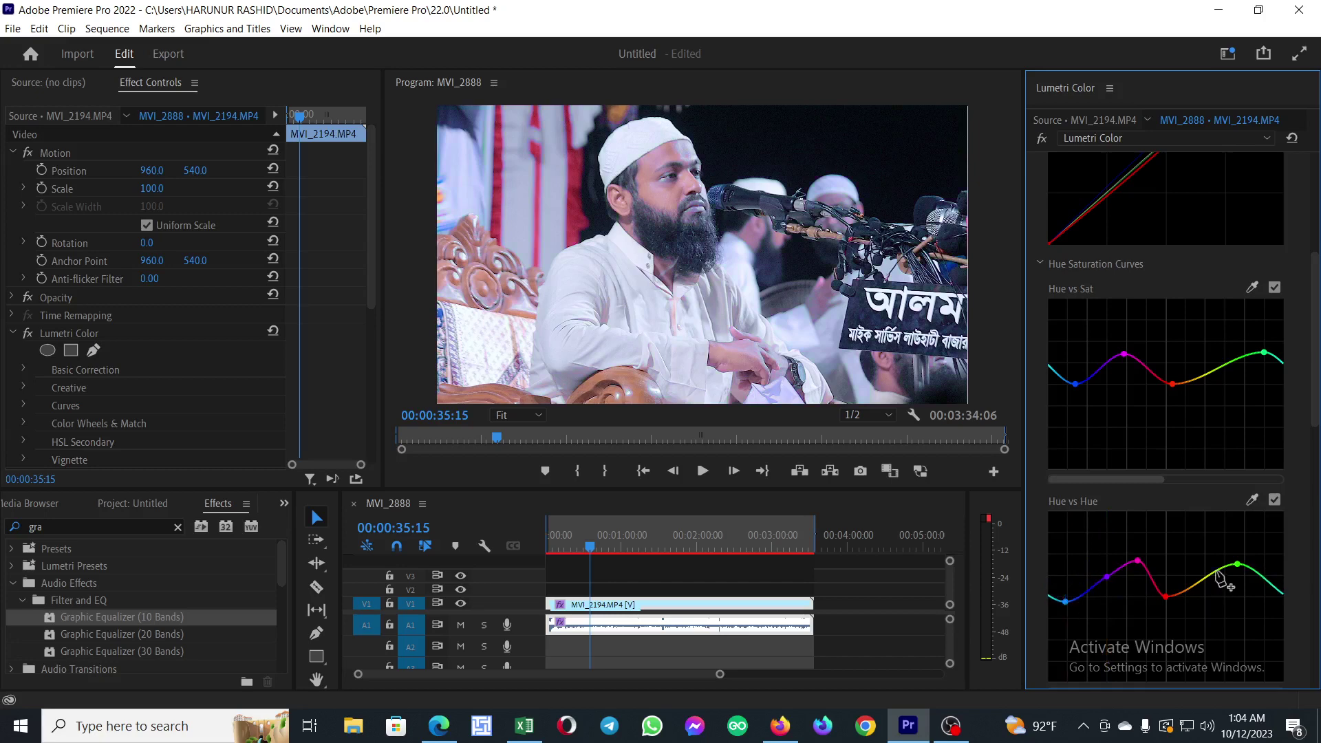
drag(1138, 562, 1131, 609)
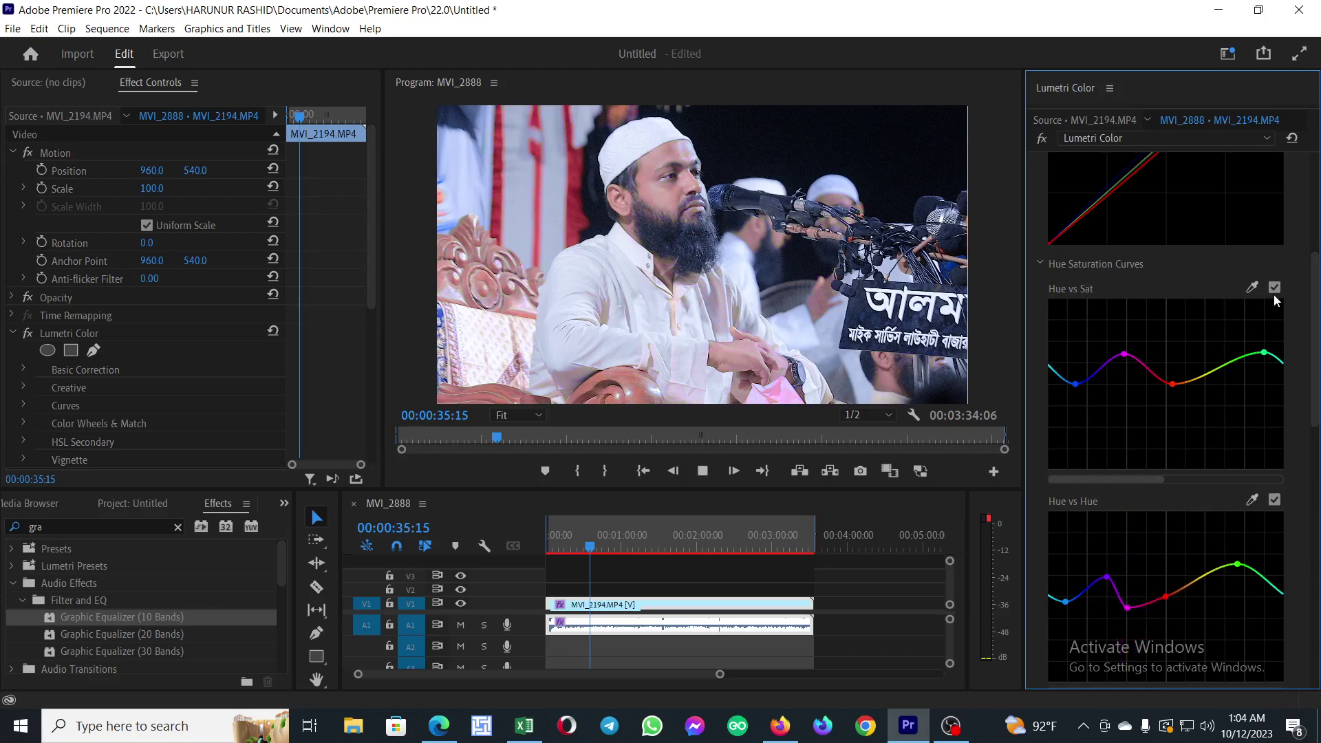
- Raise the midpoint of the red RGB curve slightly above the diagonal while the clip plays
scroll(1228, 469, up, 2)
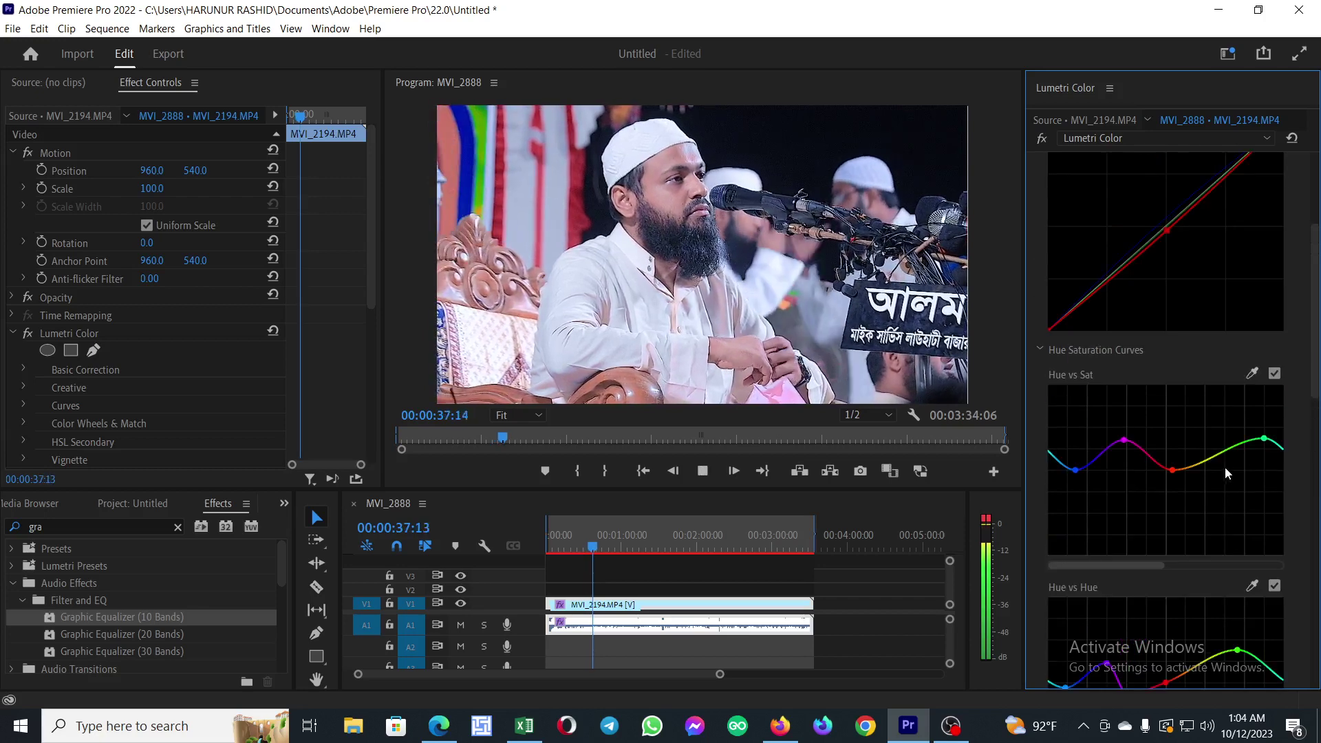
scroll(1197, 336, up, 4)
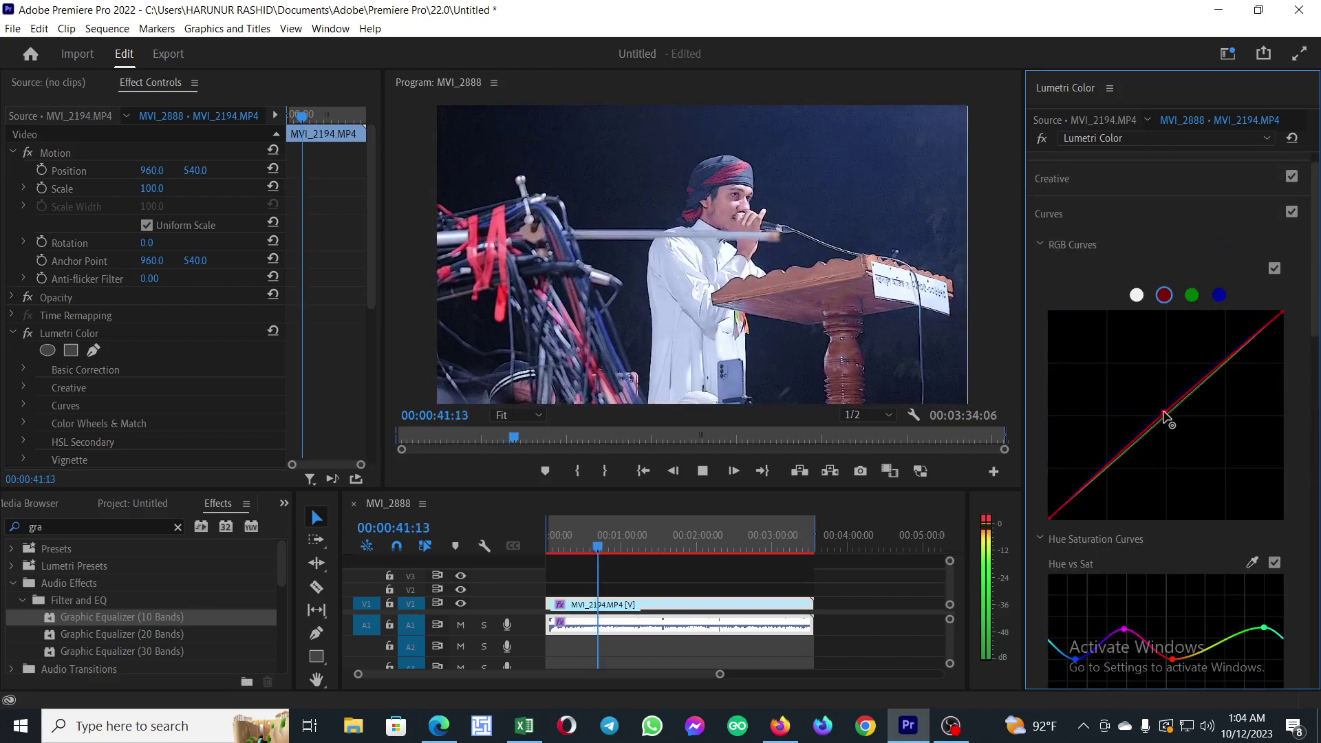
click(1164, 413)
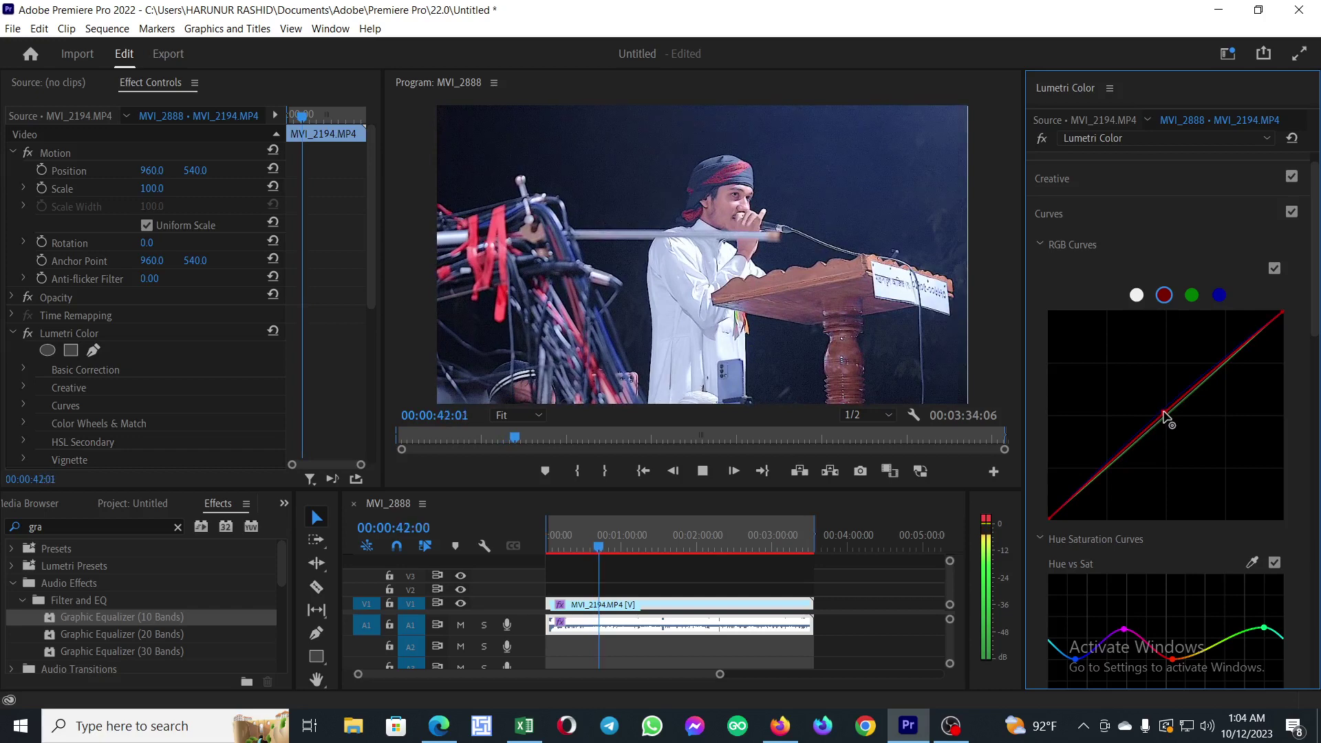
- Play the clip from about 00:01:05 and raise the midpoint of the blue RGB curve slightly above the diagonal
click(628, 549)
key(space)
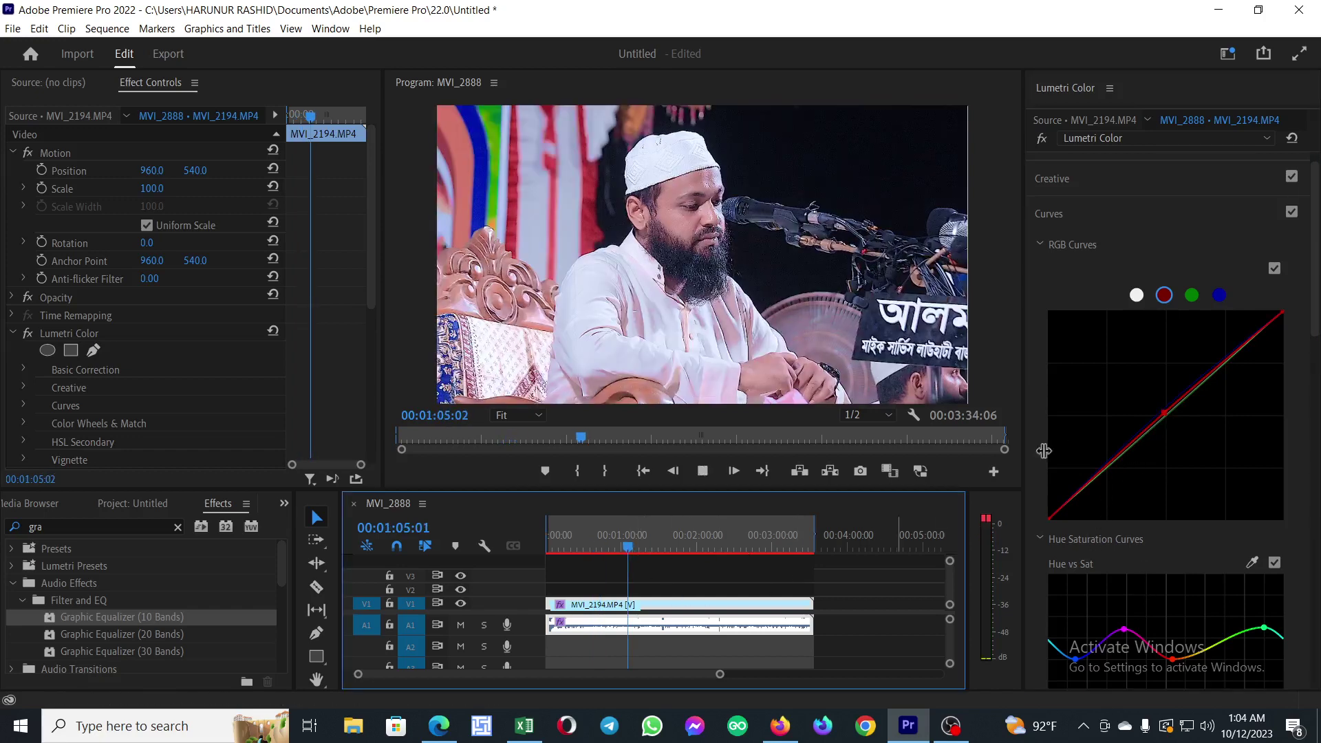
click(1216, 300)
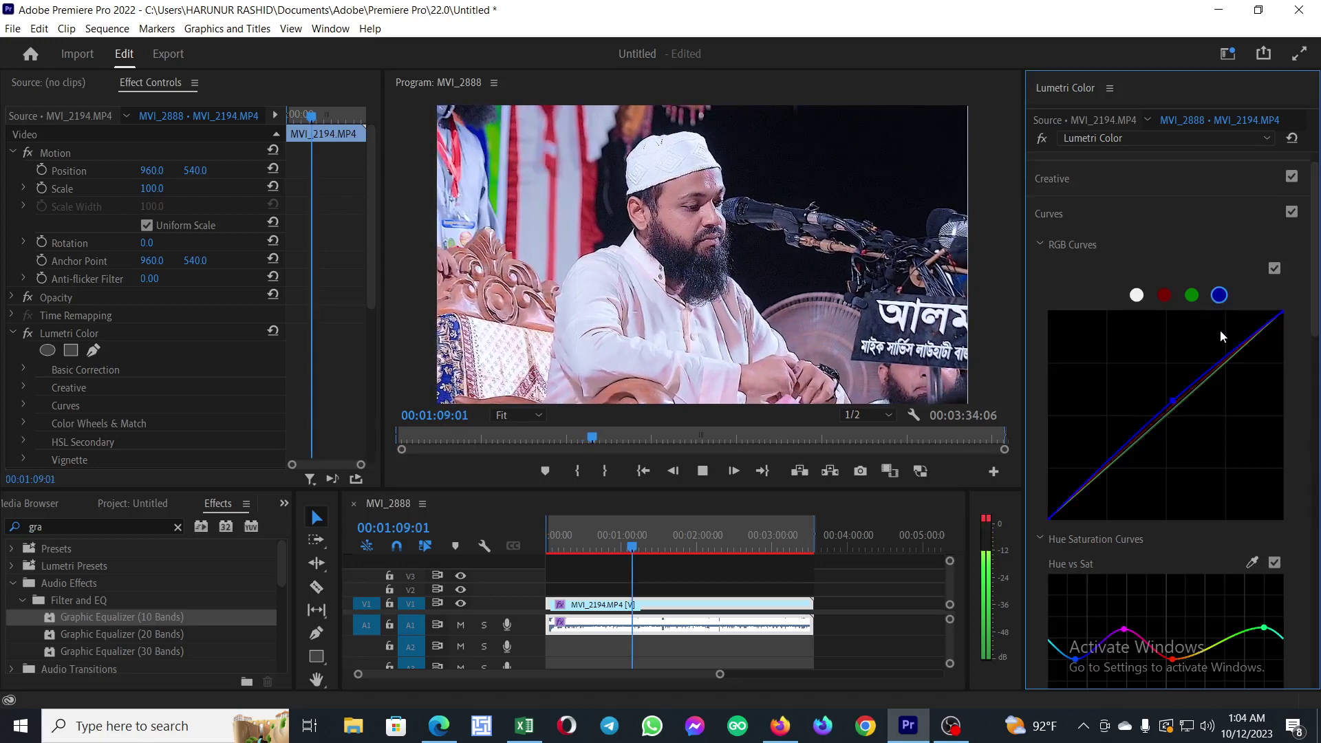
key(space)
scroll(1100, 409, up, 1)
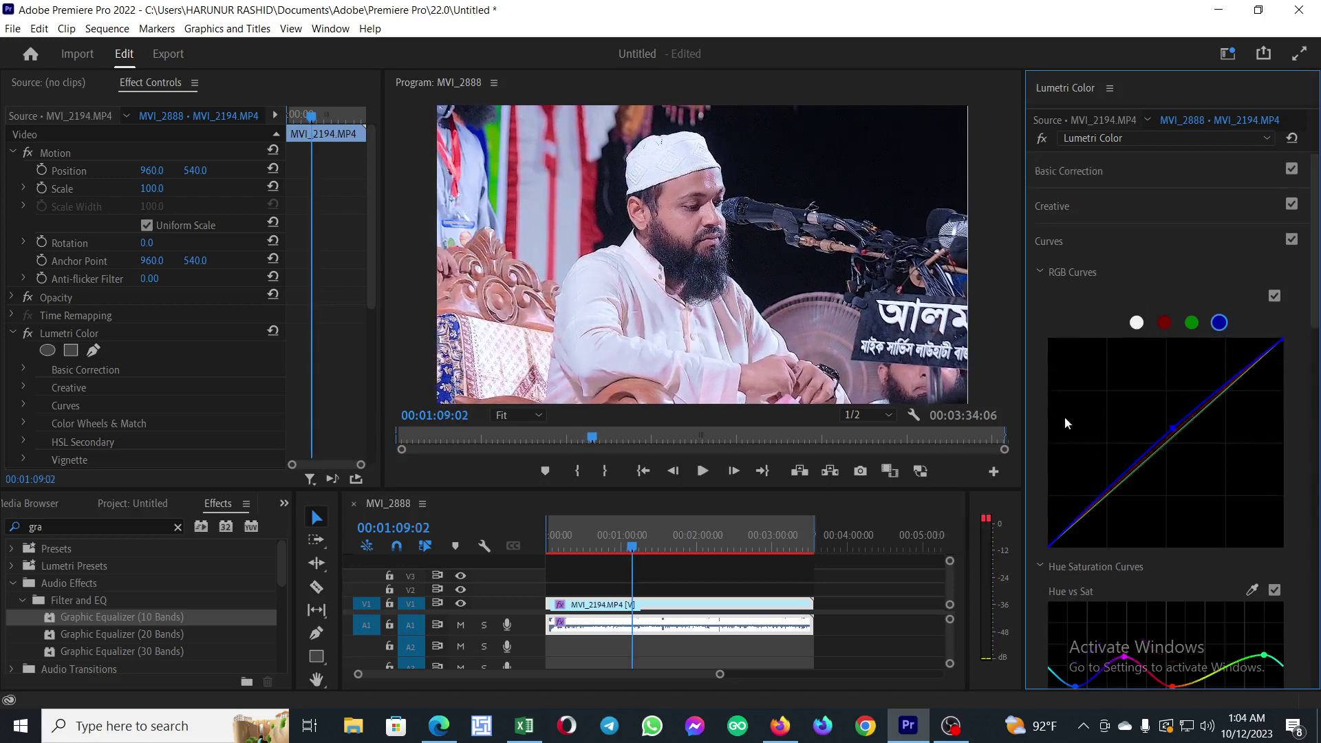
click(953, 729)
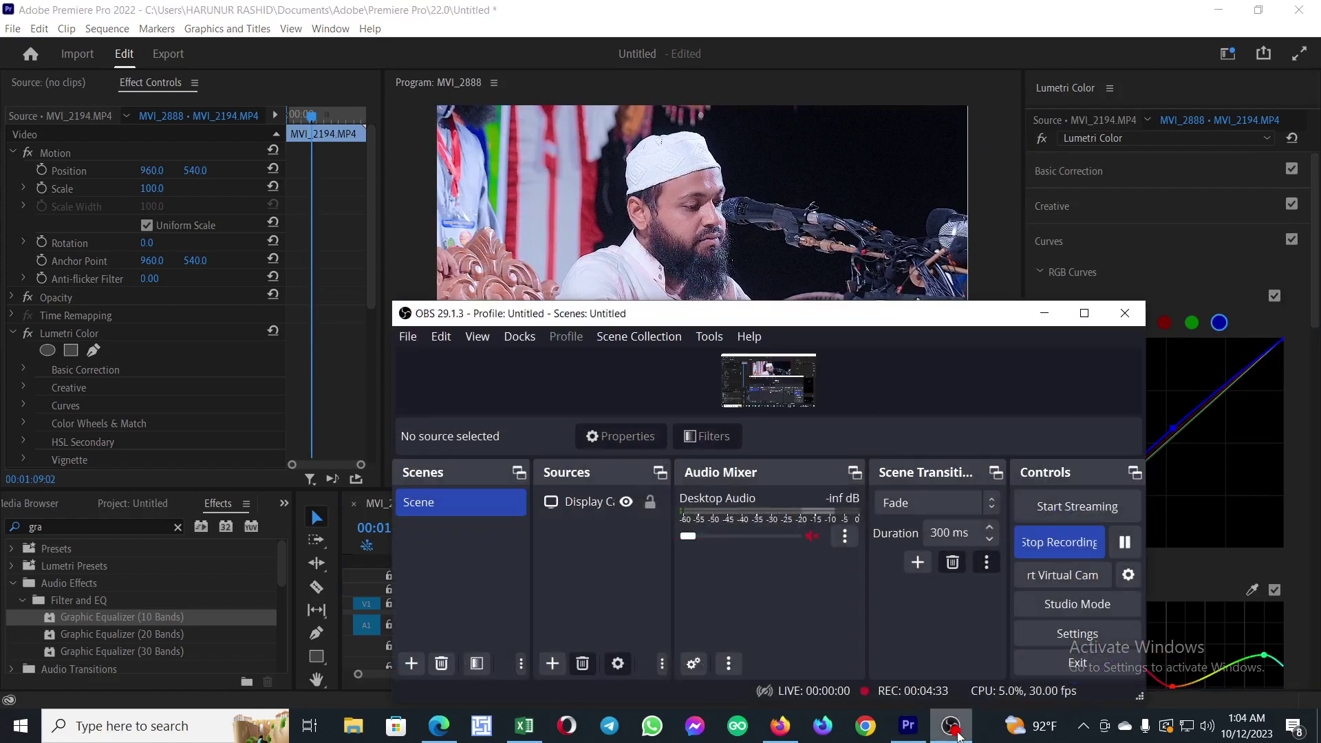